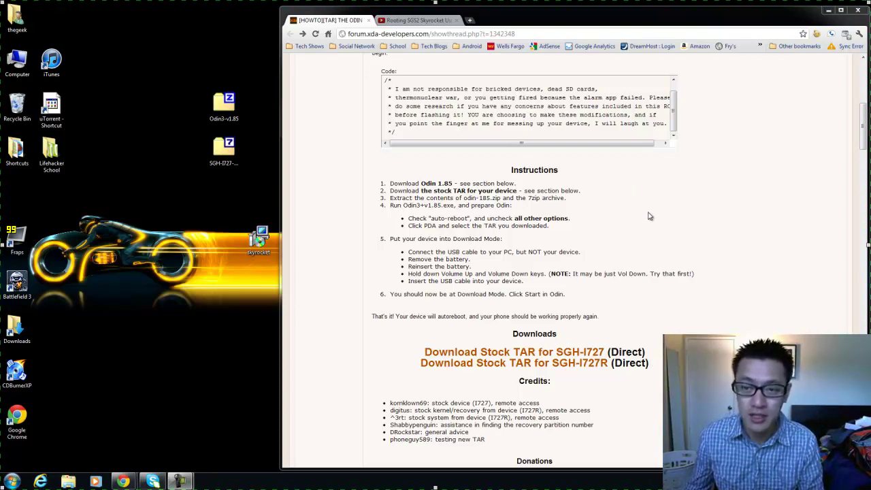
# Review the Odin thread's repartition warning, liability disclaimer and flashing instructions
pyautogui.scroll(1, 732, 234)
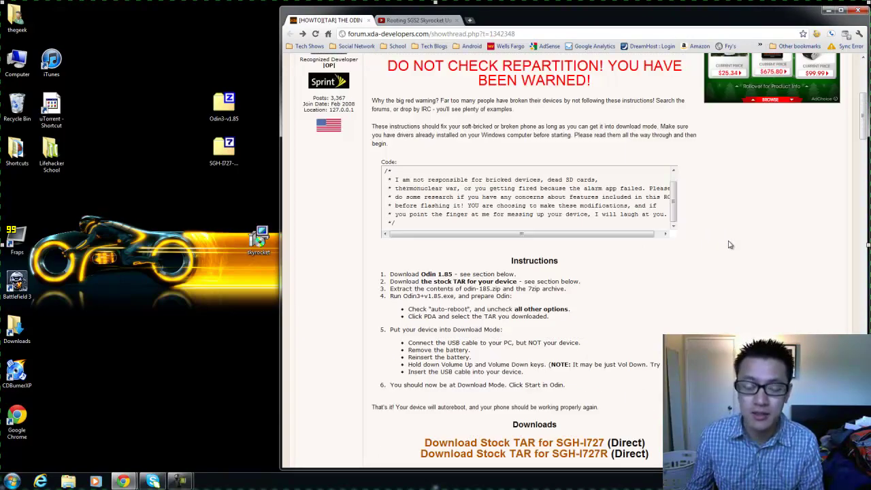
pyautogui.scroll(1, 730, 244)
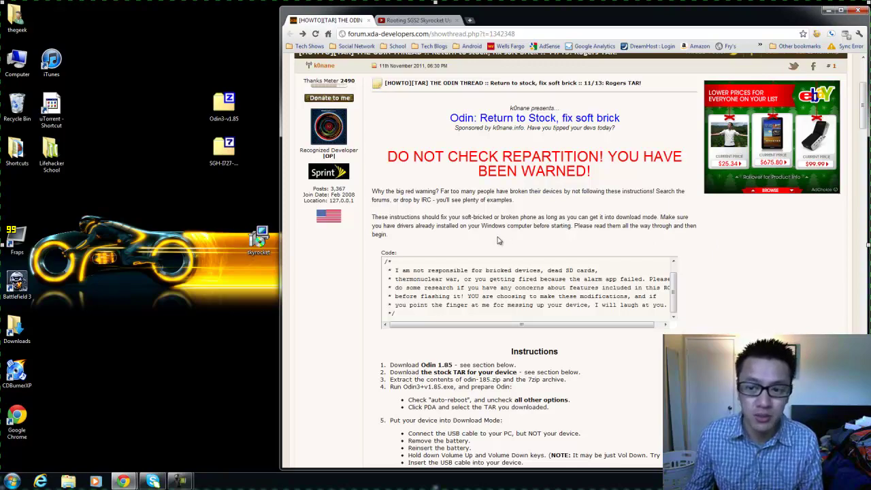
pyautogui.scroll(-1, 497, 240)
pyautogui.scroll(-1, 715, 268)
pyautogui.scroll(2, 714, 269)
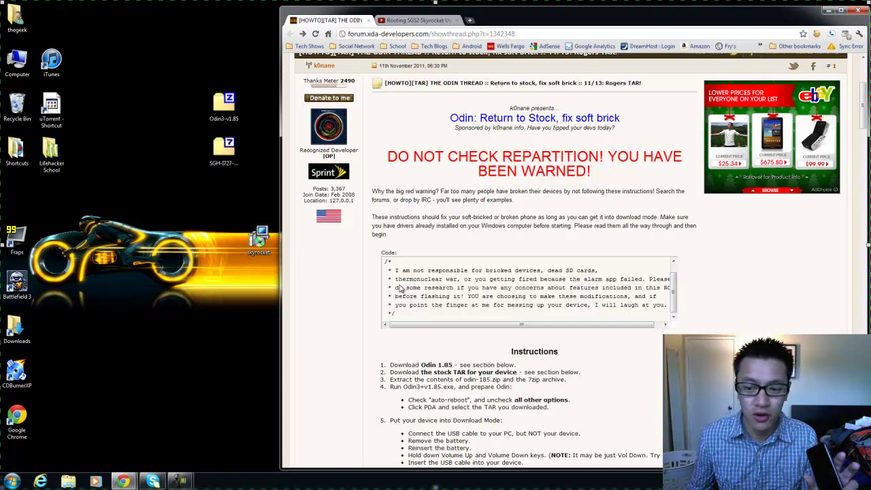
pyautogui.moveTo(394, 271); pyautogui.dragTo(589, 307)
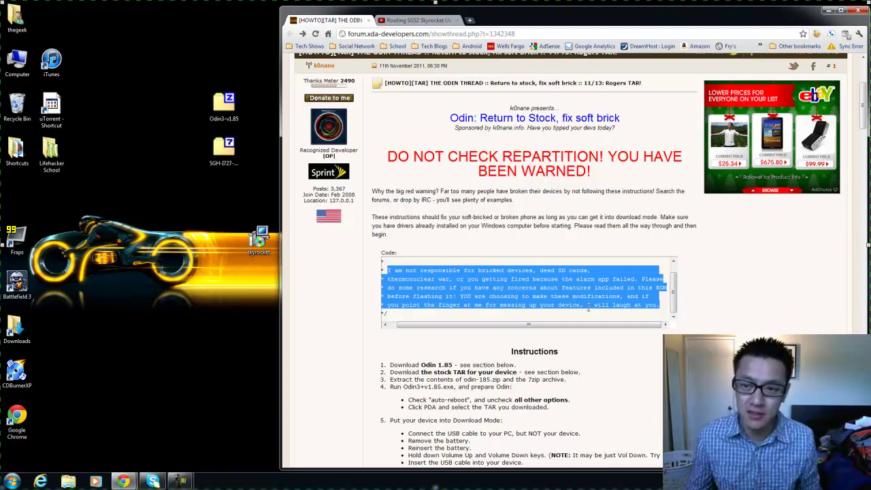
pyautogui.scroll(-1, 708, 334)
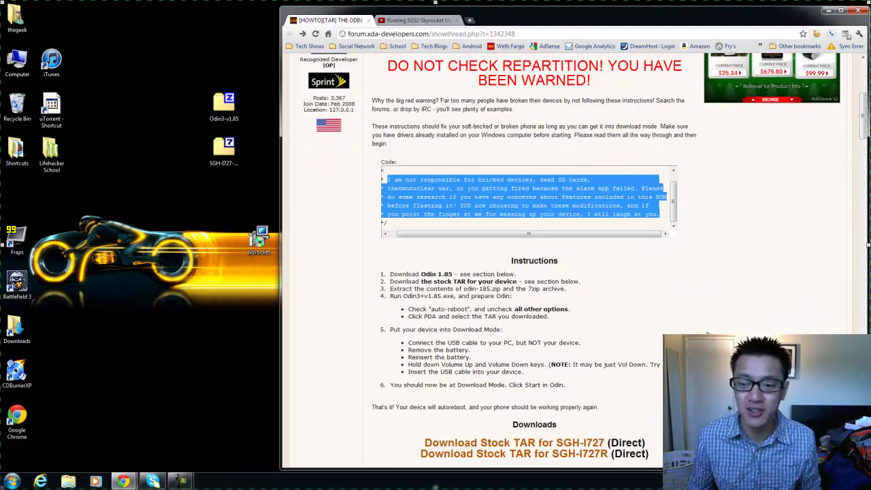
pyautogui.scroll(1, 708, 333)
pyautogui.scroll(-1, 708, 333)
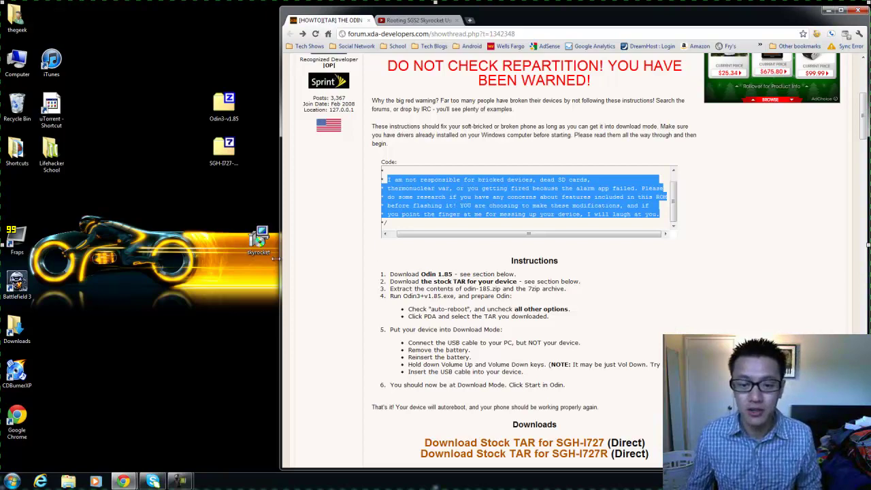
# Run the skyrocket installer on the desktop and install the SAMSUNG USB Driver for Mobile Phones, keeping the default installation location
pyautogui.moveTo(266, 239); pyautogui.dragTo(197, 197)
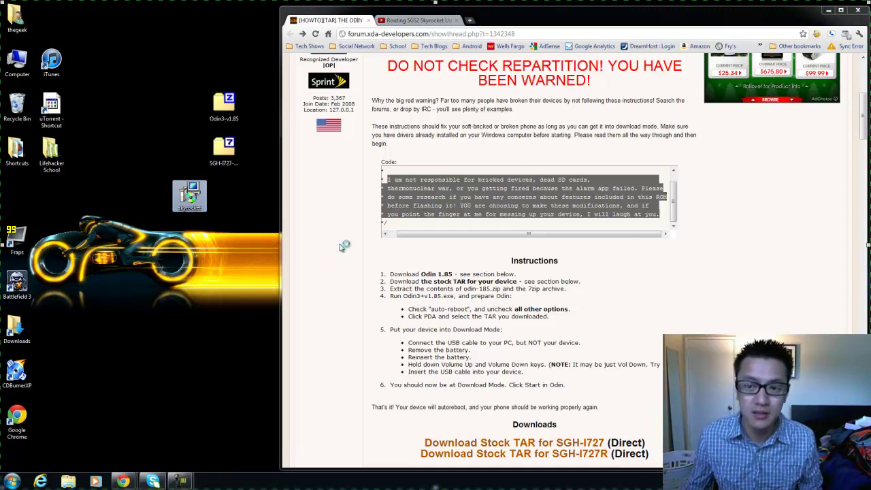
pyautogui.click(474, 271)
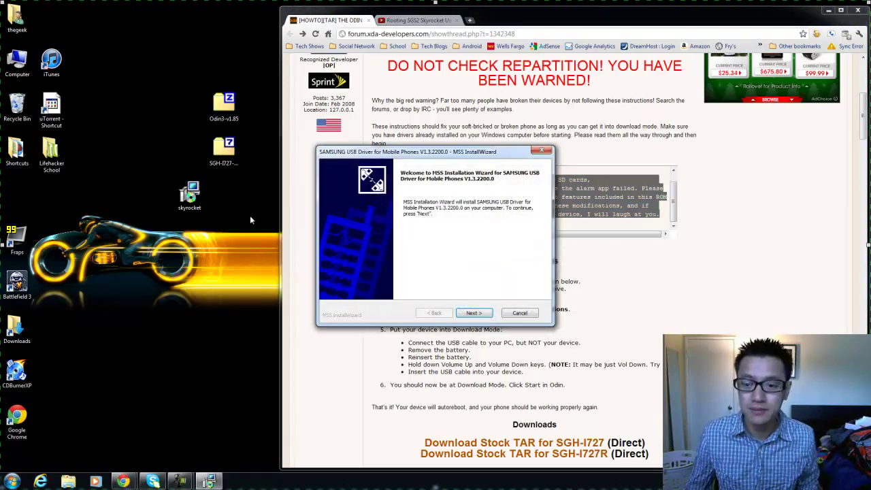
pyautogui.click(470, 313)
pyautogui.click(471, 313)
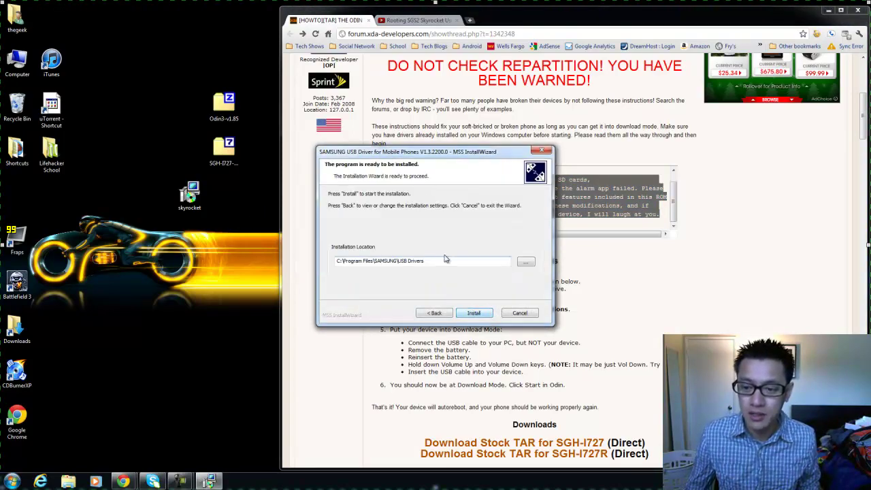
pyautogui.click(472, 313)
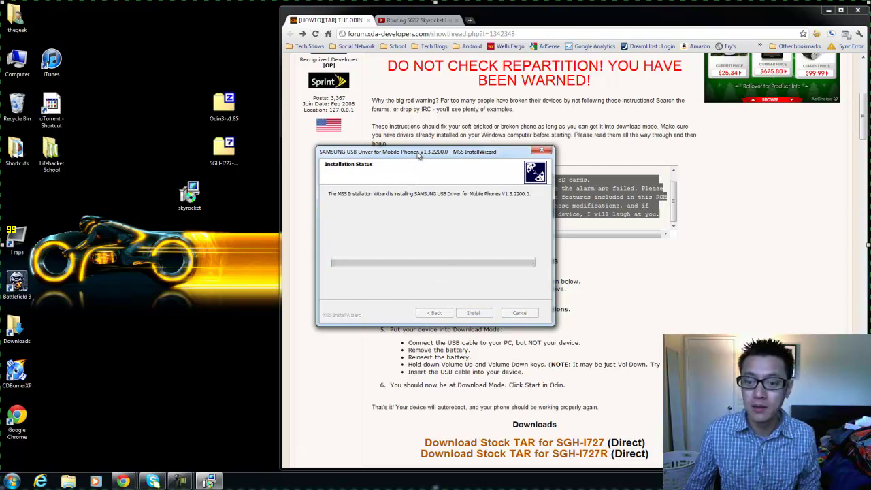
pyautogui.moveTo(420, 154); pyautogui.dragTo(144, 259)
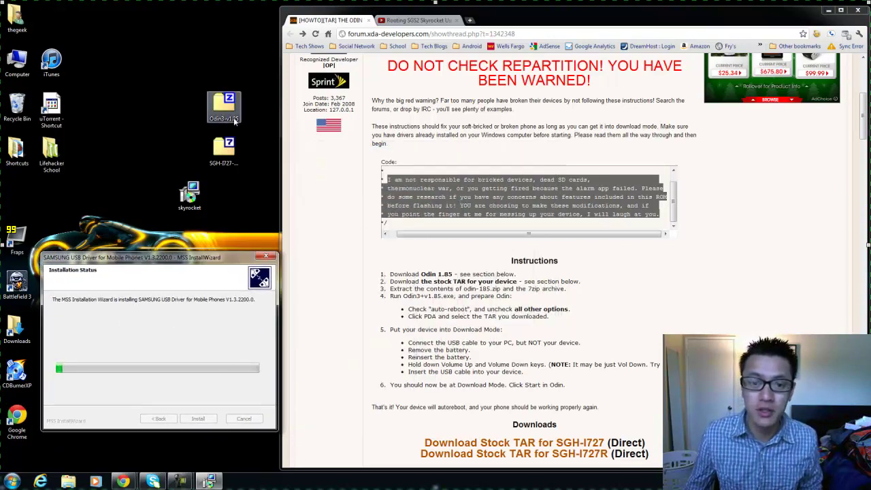
# Review the downloaded Odin3-v1.85 and SGH-I727 archives alongside the thread's instructions, stock TAR downloads, credits and donation sections
pyautogui.click(224, 150)
pyautogui.keyDown('ctrl'); pyautogui.click(224, 106); pyautogui.keyUp('ctrl')
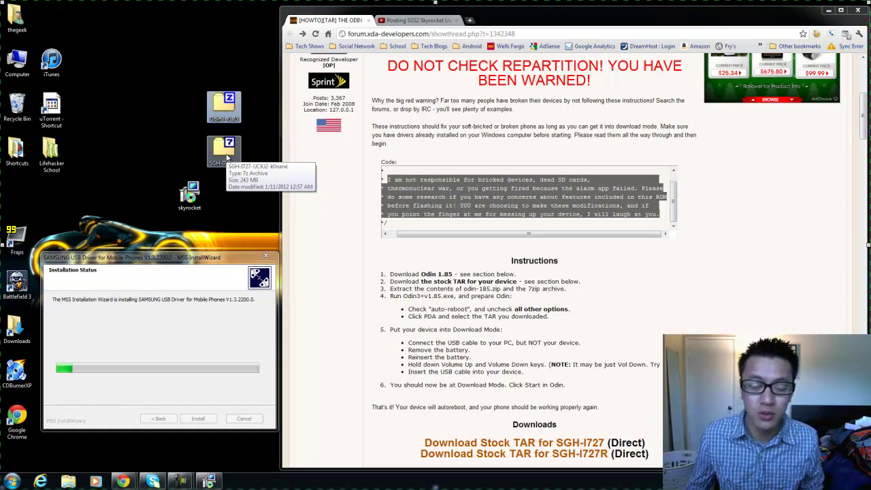
pyautogui.click(227, 153)
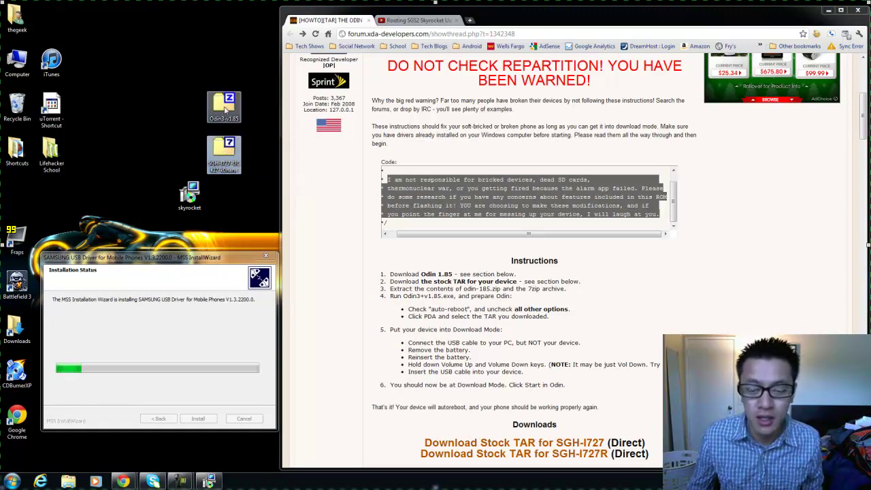
pyautogui.click(355, 234)
pyautogui.scroll(1, 355, 234)
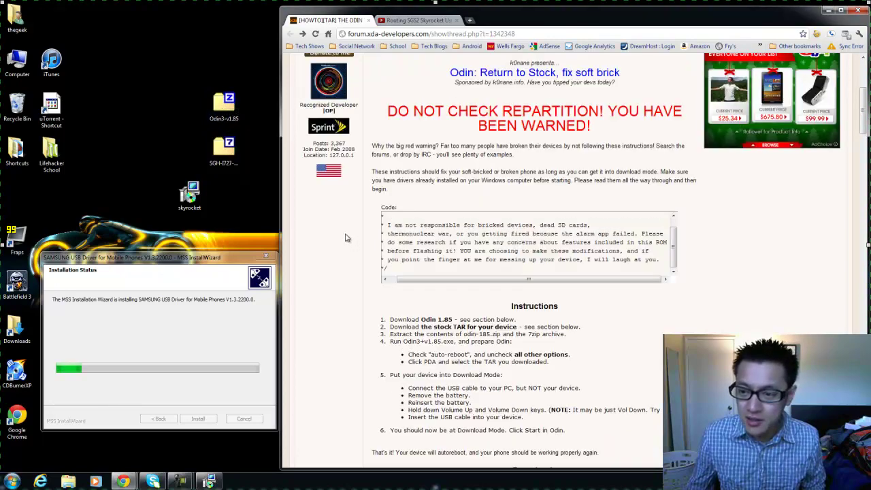
pyautogui.scroll(-2, 346, 235)
pyautogui.scroll(-1, 345, 237)
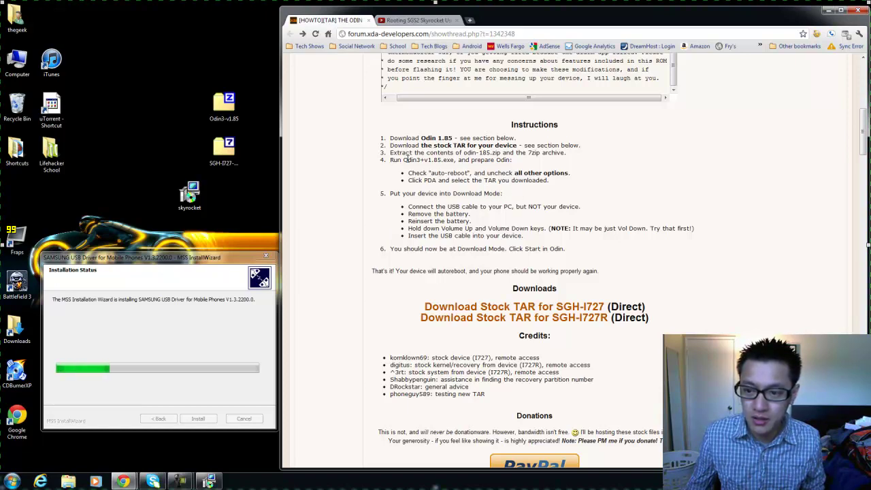
pyautogui.moveTo(405, 159); pyautogui.dragTo(455, 160)
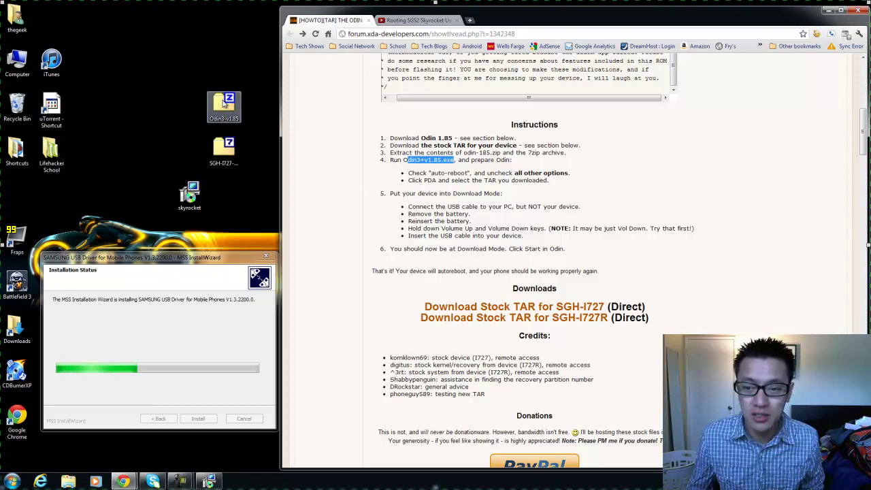
pyautogui.click(399, 216)
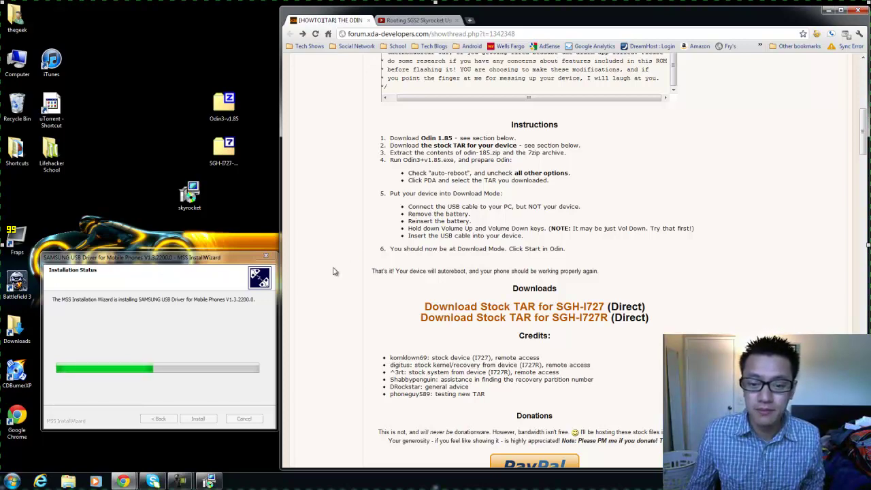
pyautogui.scroll(-3, 387, 209)
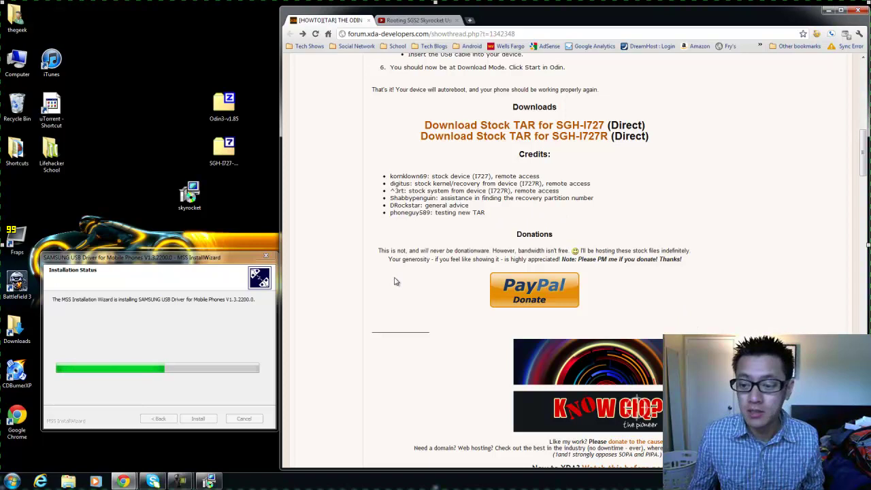
pyautogui.scroll(-1, 395, 274)
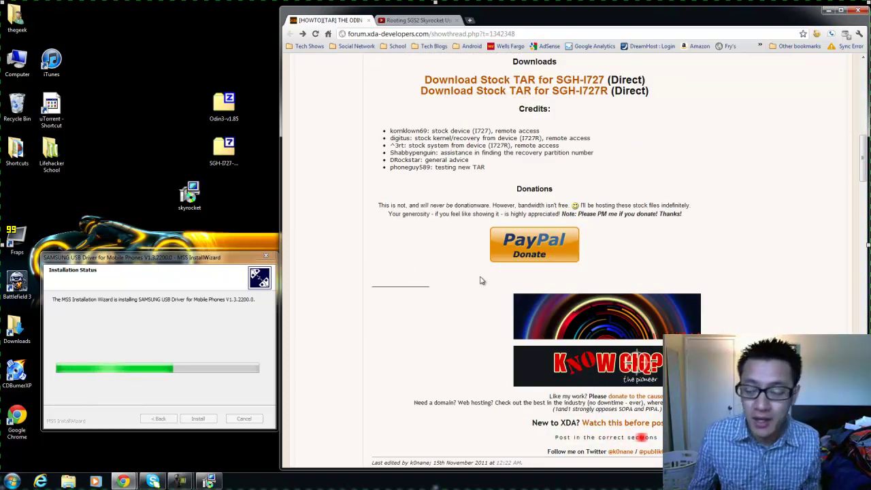
pyautogui.scroll(2, 442, 279)
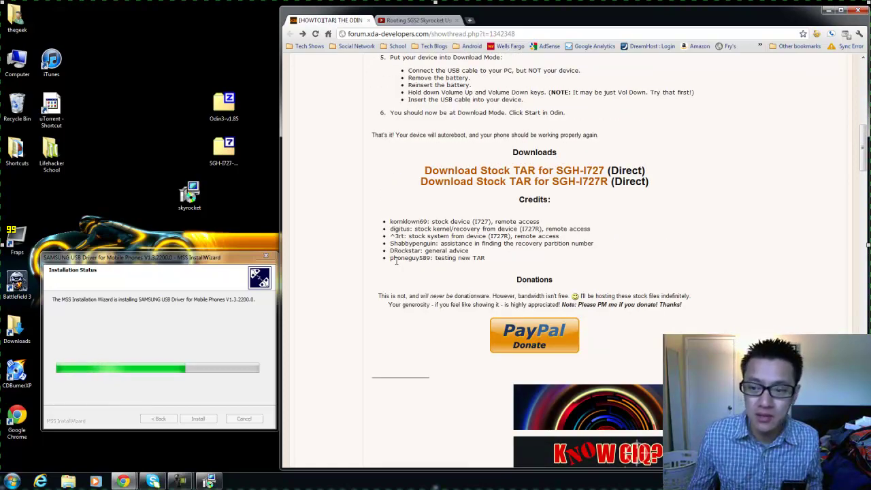
pyautogui.scroll(-3, 391, 259)
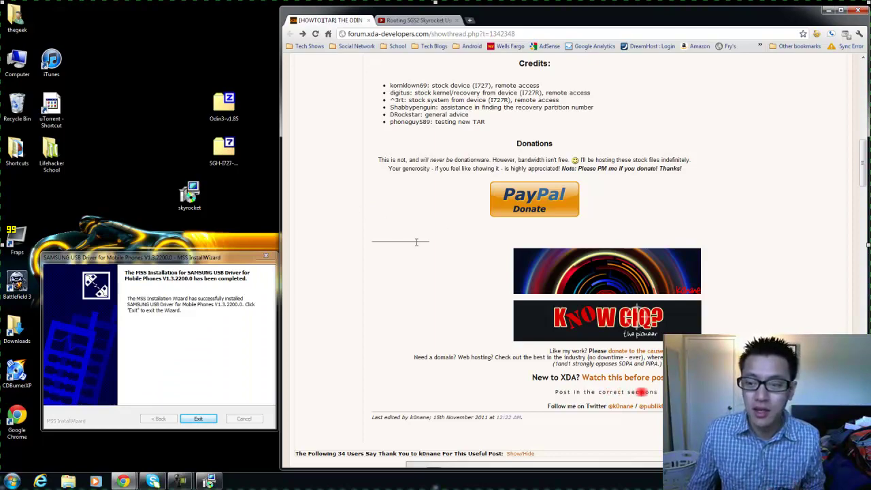
pyautogui.scroll(2, 395, 235)
pyautogui.scroll(-2, 395, 236)
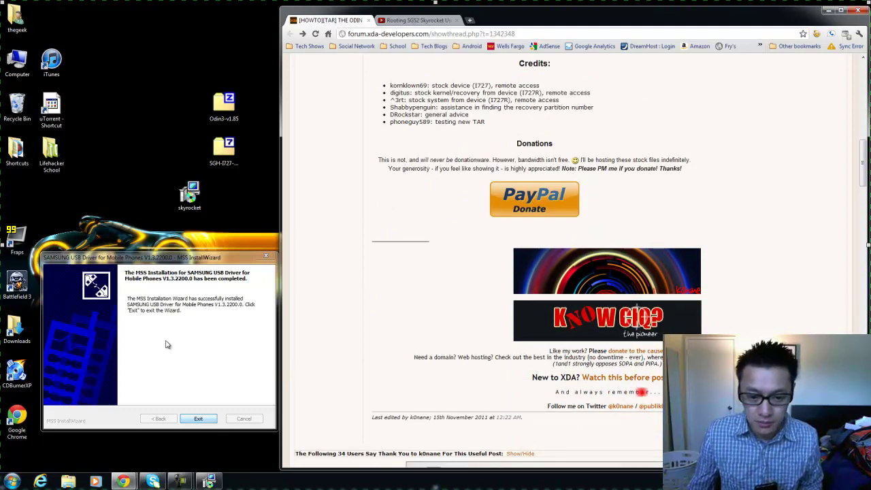
# Exit the SAMSUNG USB driver wizard, check the phone's device driver installation status and close that window
pyautogui.click(198, 418)
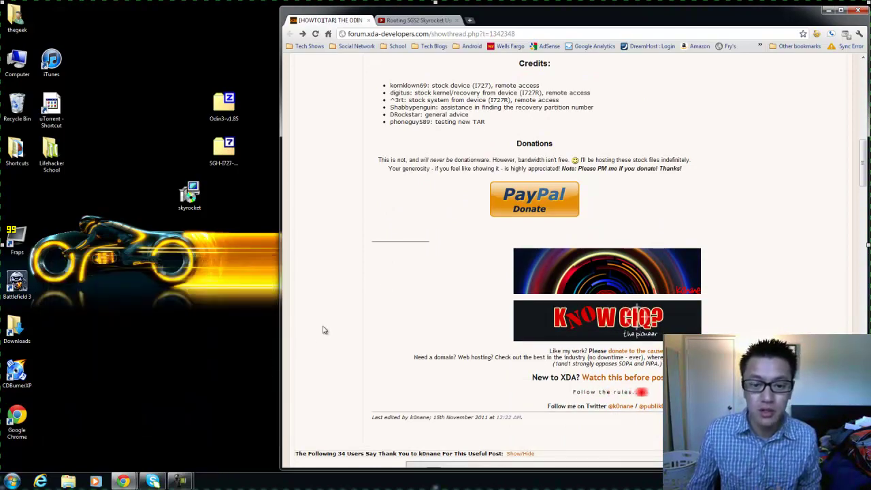
pyautogui.scroll(5, 341, 328)
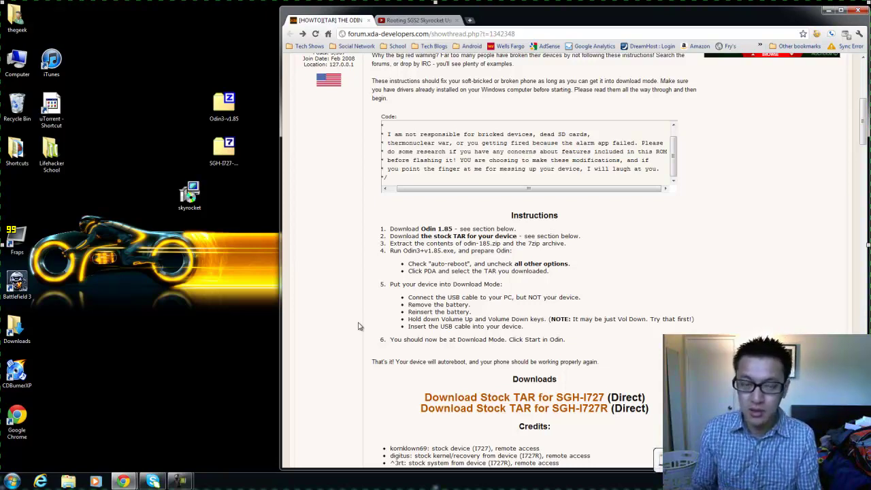
pyautogui.click(191, 194)
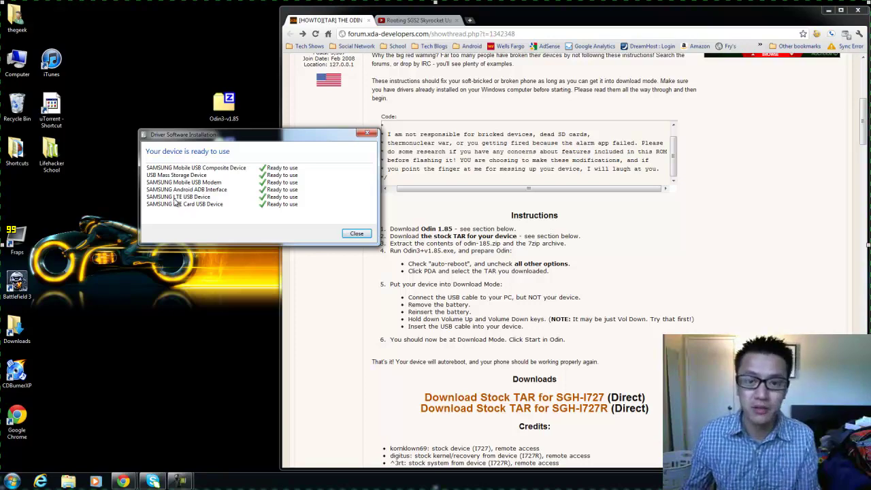
pyautogui.click(357, 234)
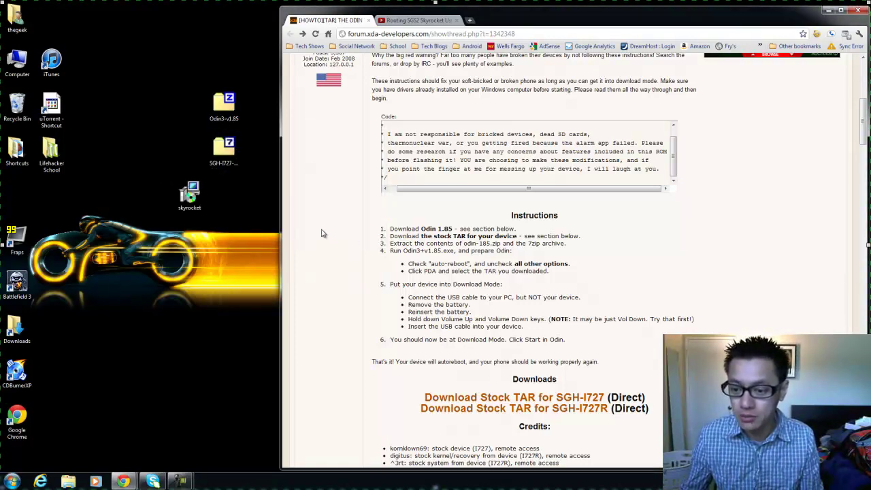
pyautogui.scroll(-1, 322, 234)
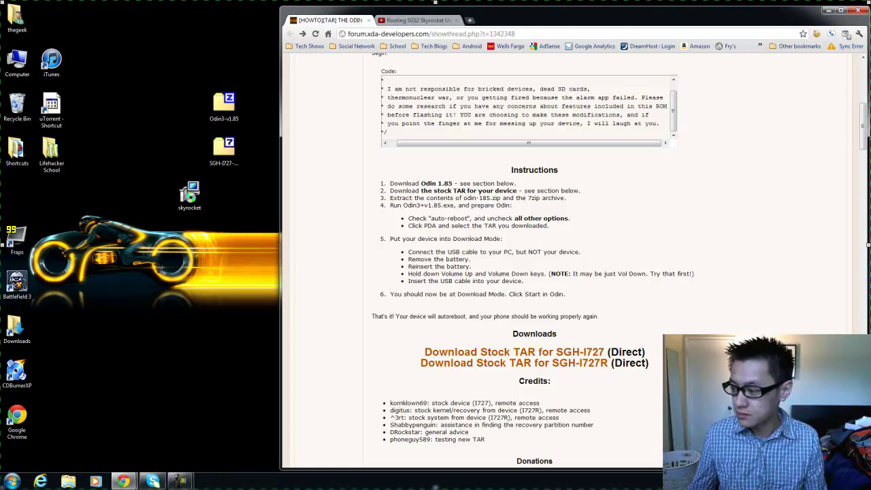
# Open the Computer window in Windows Explorer, dismiss the AutoPlay prompt and open Removable Disk (H:)
pyautogui.press('super+e')
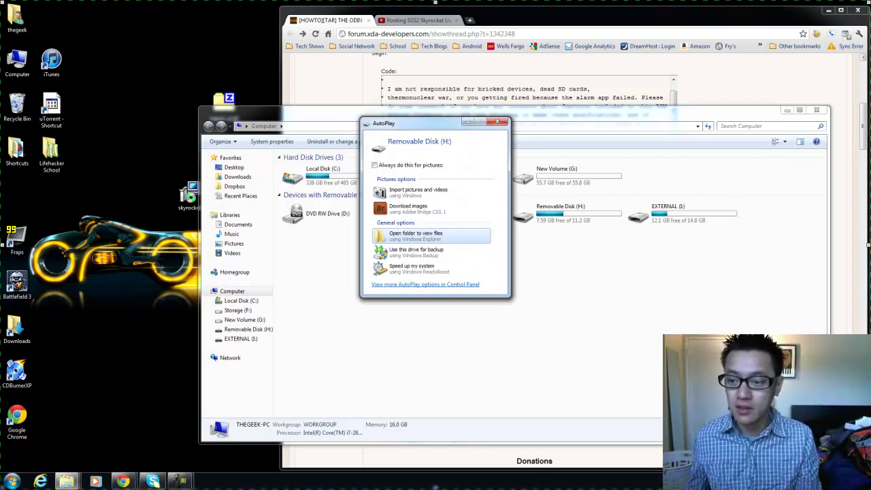
pyautogui.click(497, 121)
pyautogui.click(498, 122)
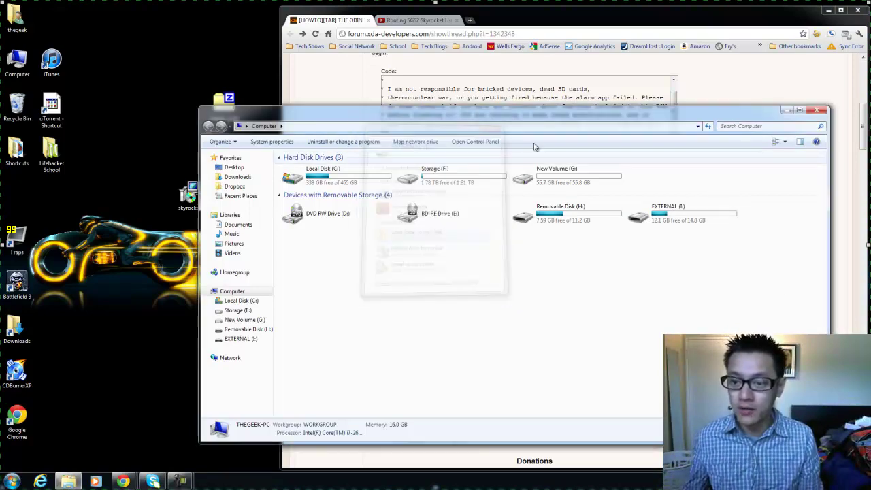
pyautogui.click(552, 219)
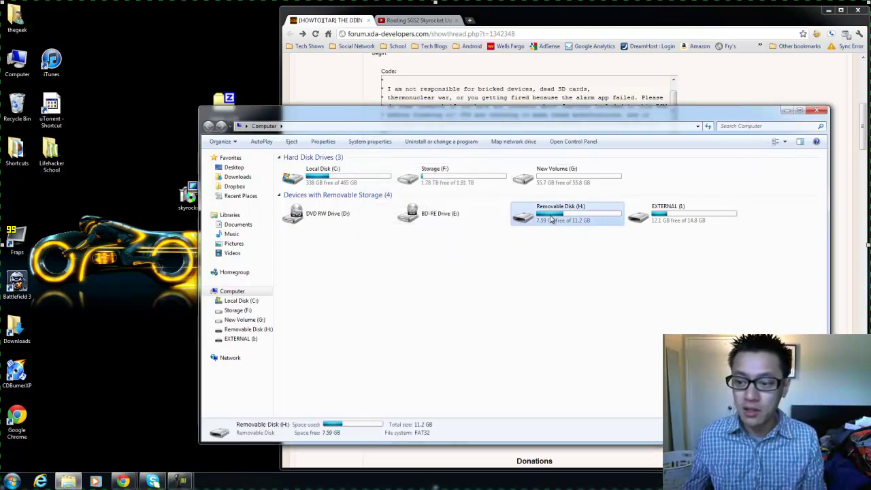
pyautogui.doubleClick(552, 219)
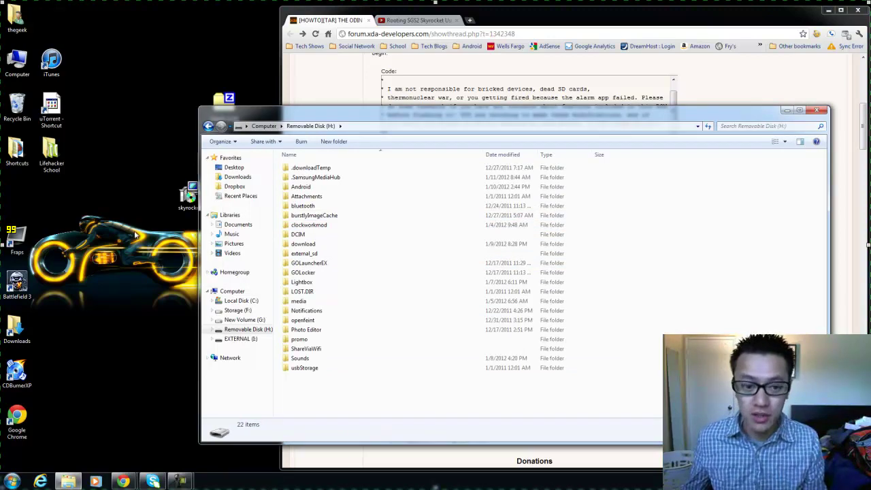
# Create a new folder named Backup on the desktop
pyautogui.rightClick(135, 141)
pyautogui.moveTo(156, 233)
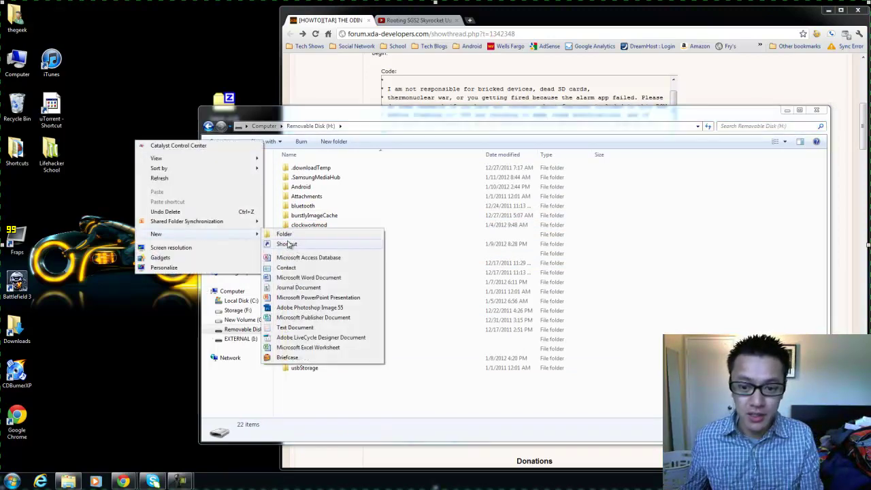
pyautogui.click(316, 234)
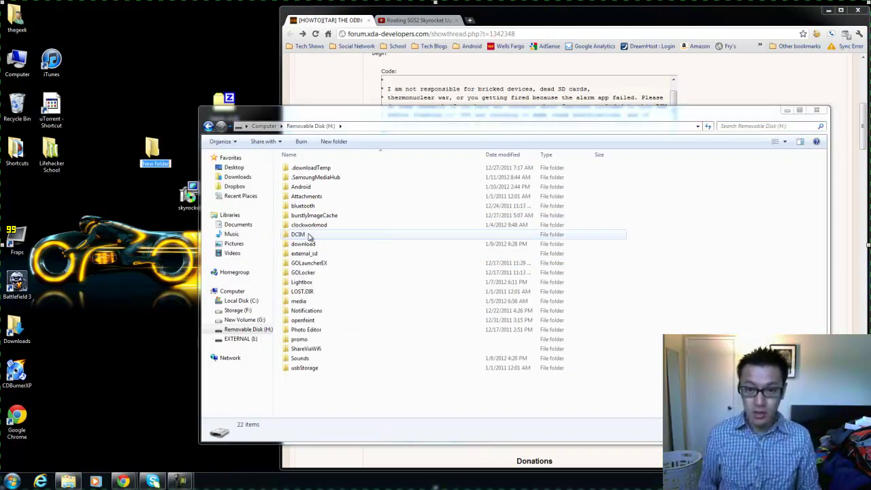
pyautogui.write('Backup')
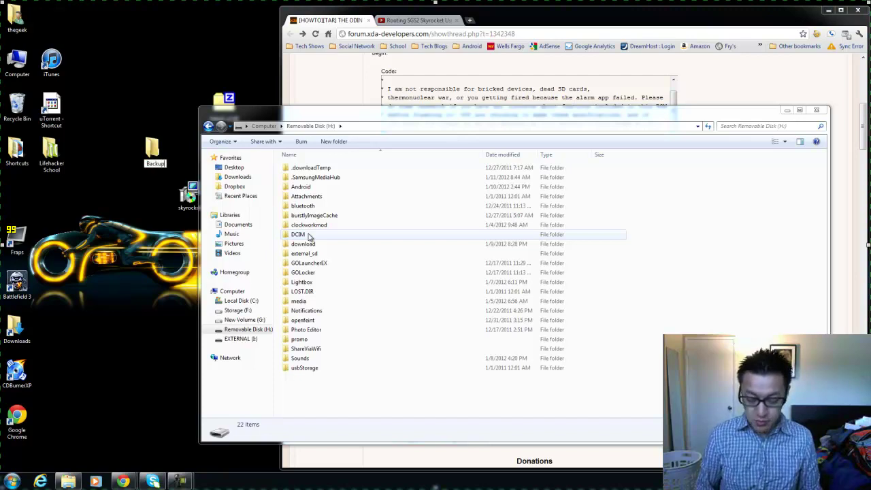
pyautogui.press('Return')
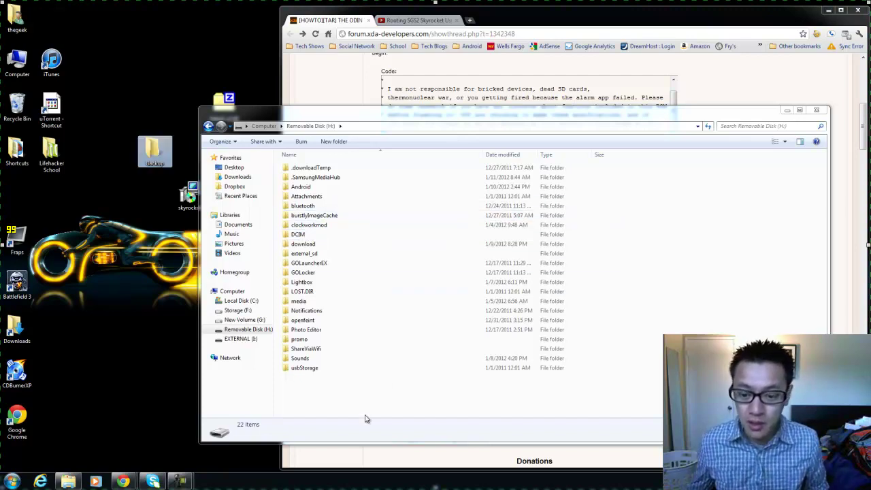
# Copy all the folders on Removable Disk (H:) into the desktop Backup folder and move the copy progress window aside
pyautogui.moveTo(336, 389); pyautogui.dragTo(154, 151)
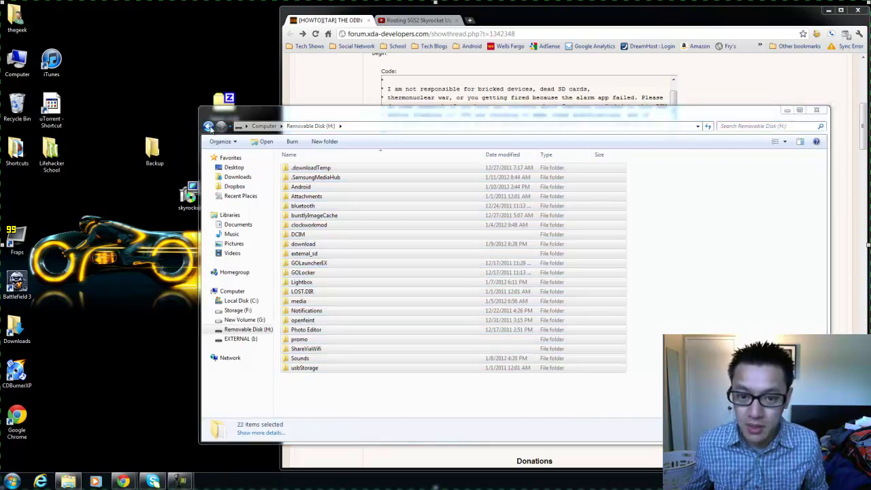
pyautogui.click(210, 128)
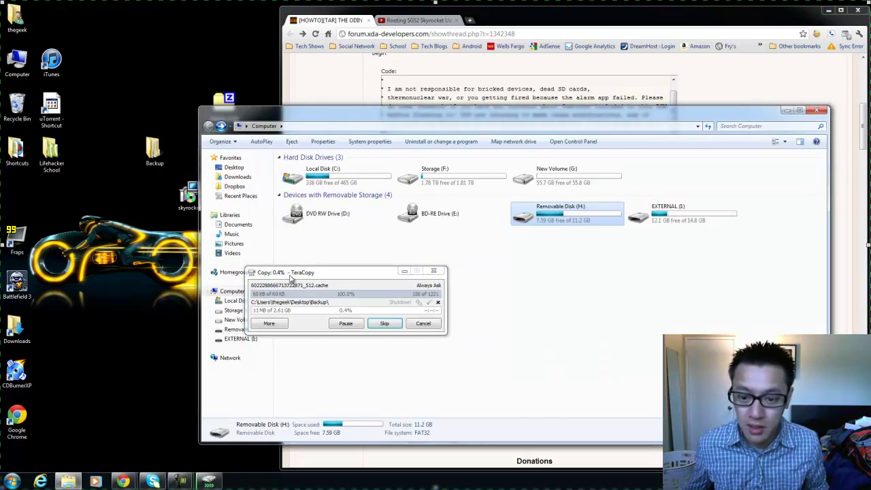
pyautogui.moveTo(285, 270); pyautogui.dragTo(85, 32)
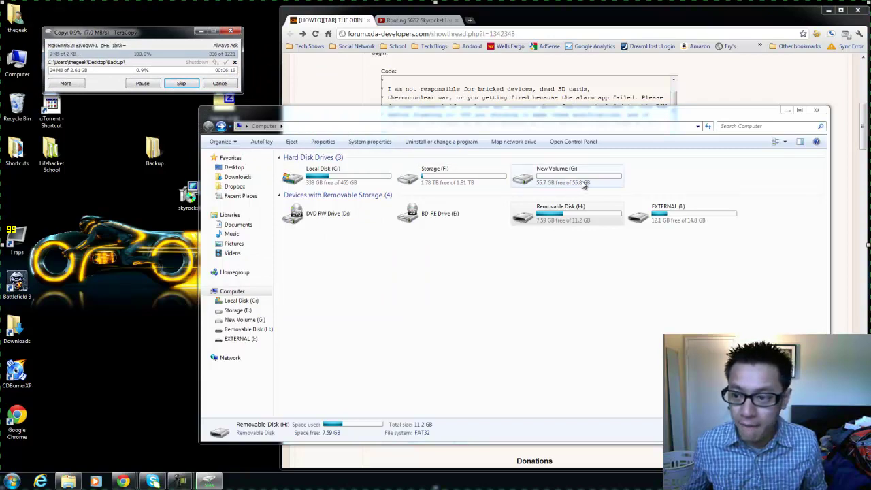
# Look through the Podcast, Music and DCIM folders on EXTERNAL (I:) and copy all three into the Backup folder
pyautogui.doubleClick(674, 214)
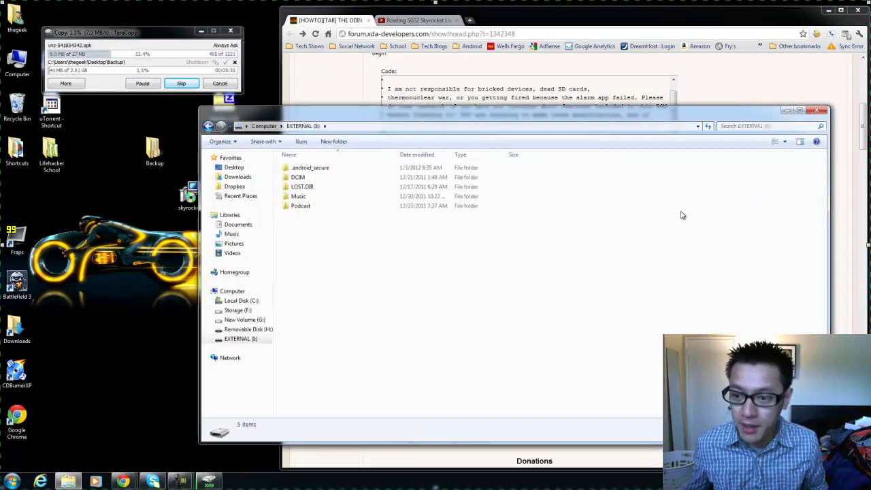
pyautogui.doubleClick(300, 205)
pyautogui.press('BackSpace')
pyautogui.doubleClick(300, 196)
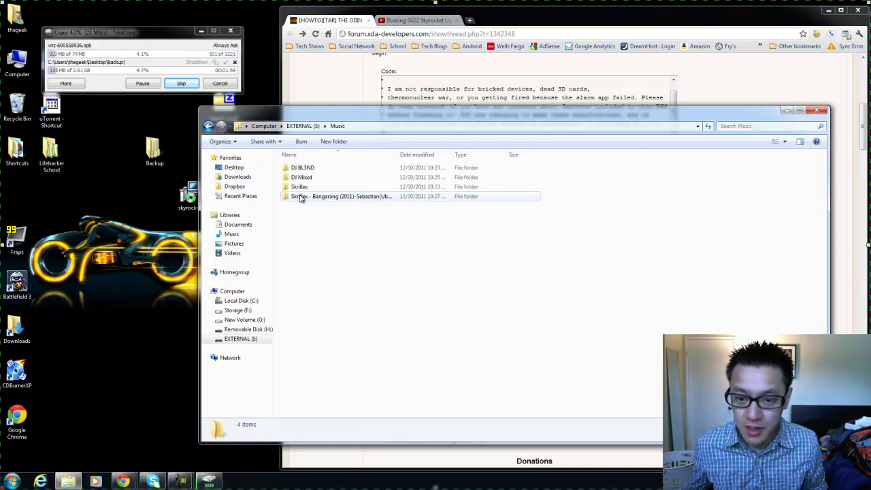
pyautogui.press('BackSpace')
pyautogui.doubleClick(298, 177)
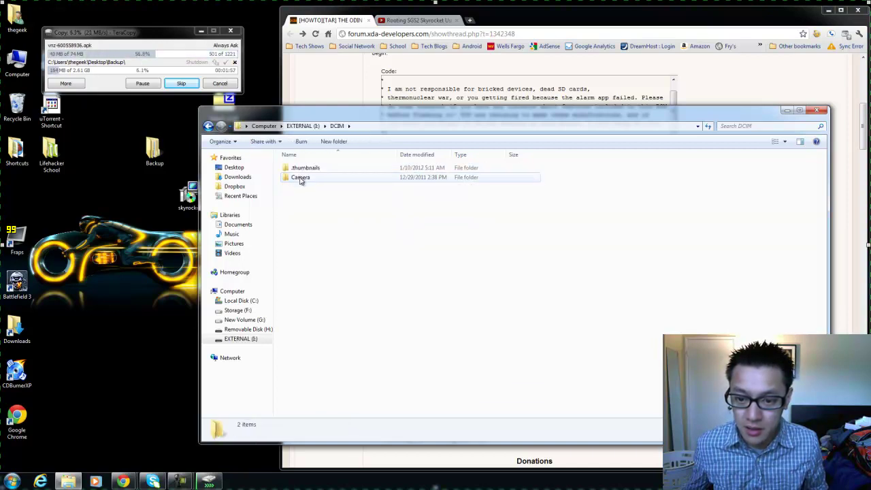
pyautogui.press('BackSpace')
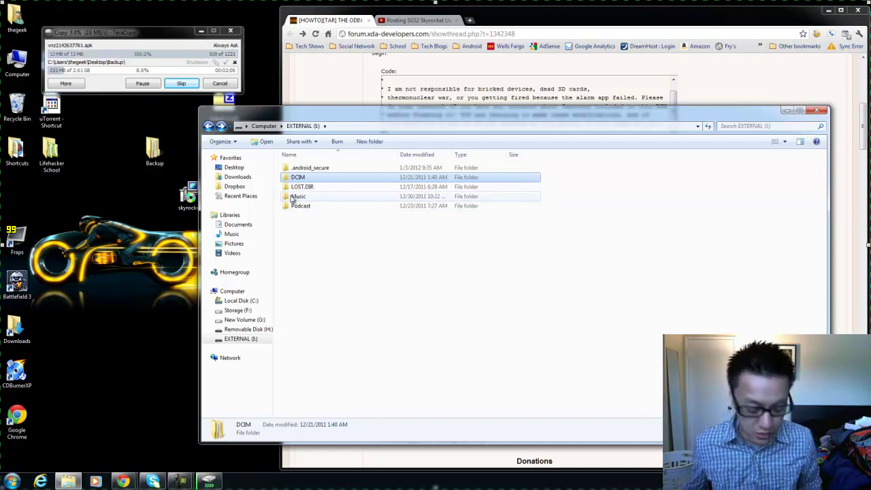
pyautogui.keyDown('ctrl'); pyautogui.click(295, 197); pyautogui.keyUp('ctrl')
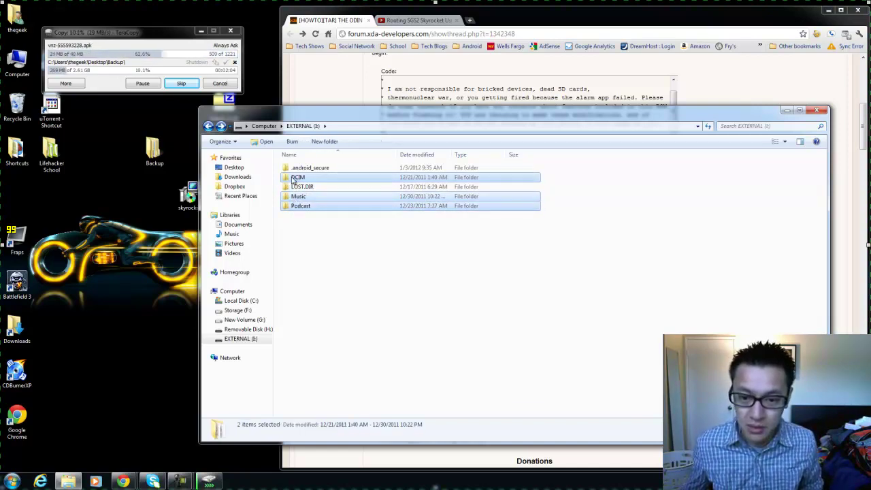
pyautogui.moveTo(294, 178); pyautogui.dragTo(155, 151)
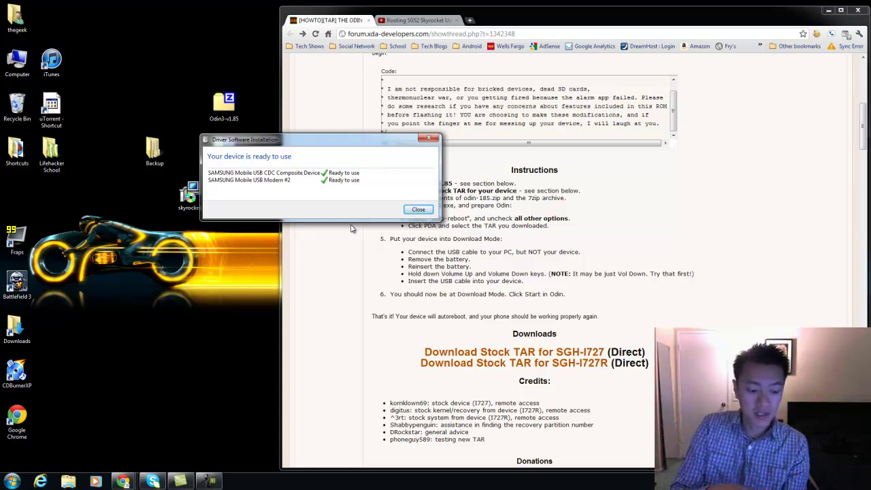
# Dismiss the driver installation window and extract the three files of the Odin3-v1.85 archive to the desktop
pyautogui.click(417, 209)
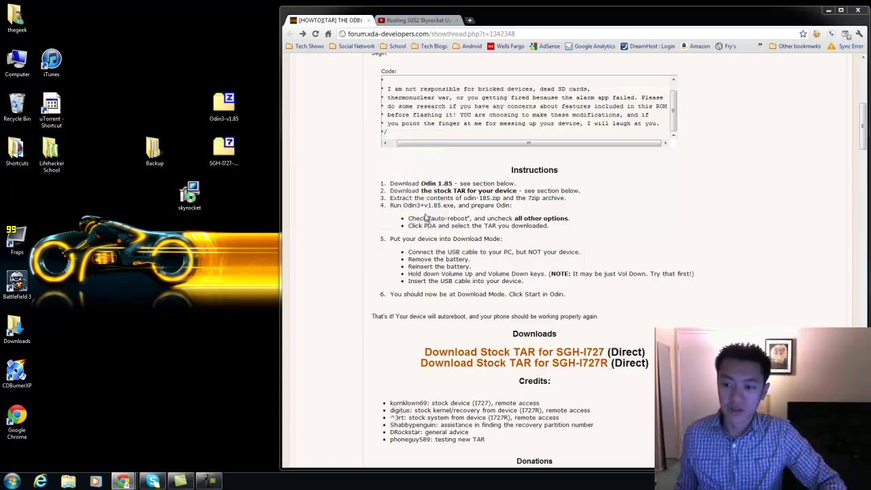
pyautogui.doubleClick(229, 104)
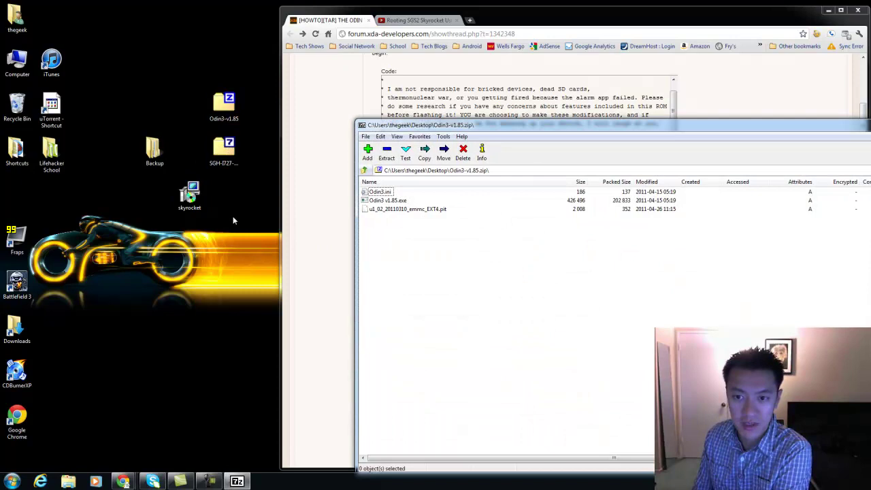
pyautogui.moveTo(406, 227); pyautogui.dragTo(185, 268)
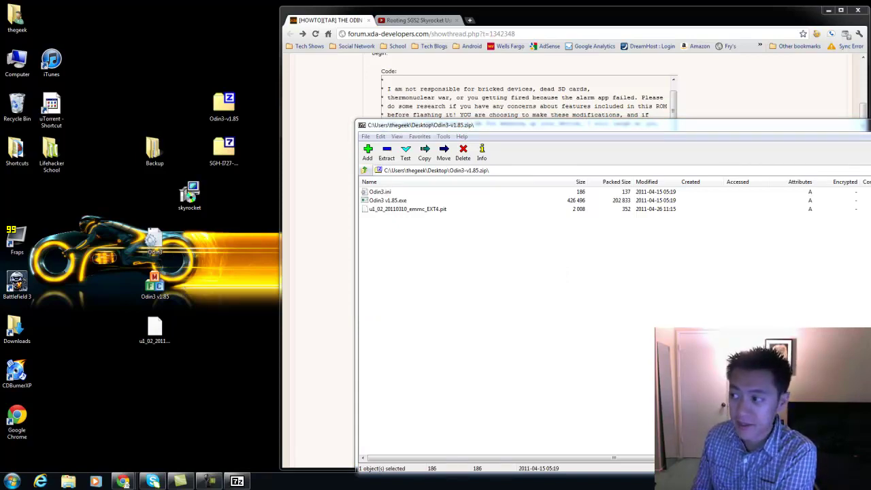
pyautogui.hotkey('alt', 'F4')
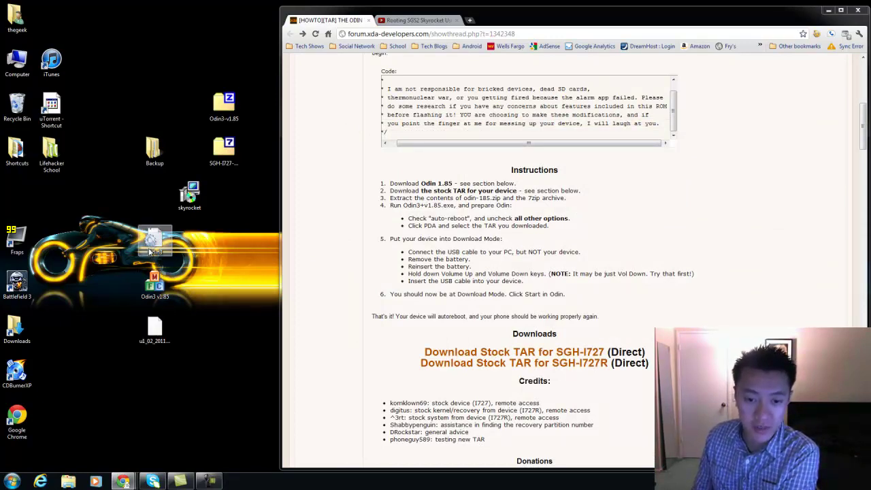
# Check the extracted Odin files on the desktop and launch Odin3 v1.85
pyautogui.click(154, 327)
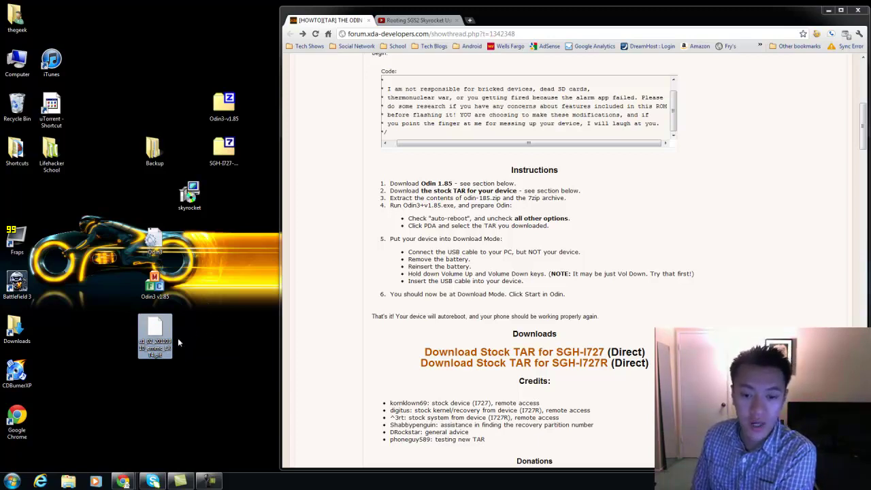
pyautogui.click(155, 233)
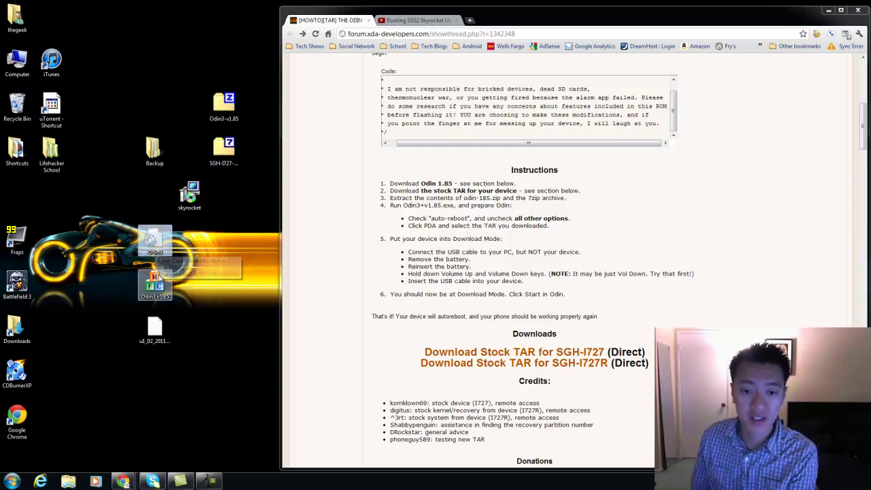
pyautogui.moveTo(158, 286)
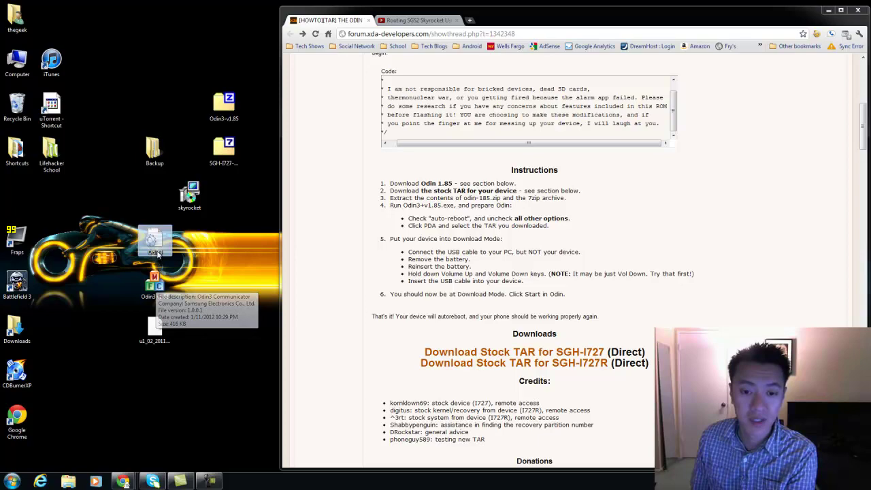
pyautogui.click(155, 283)
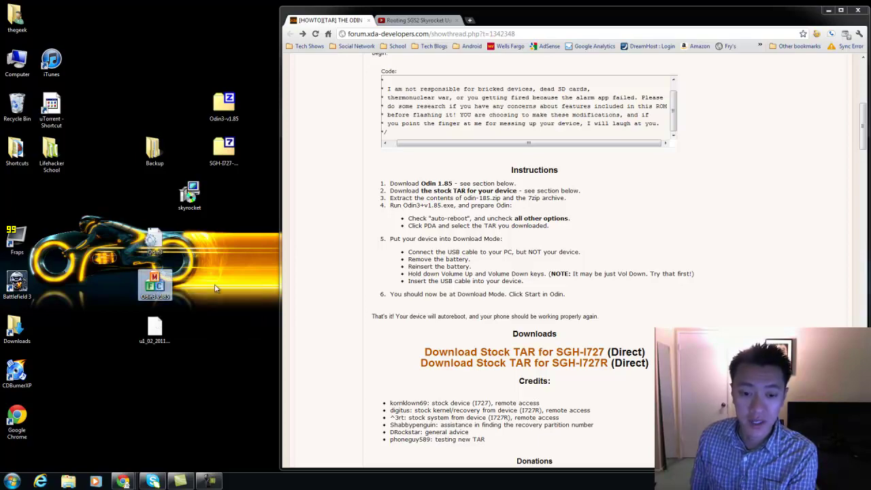
pyautogui.doubleClick(156, 283)
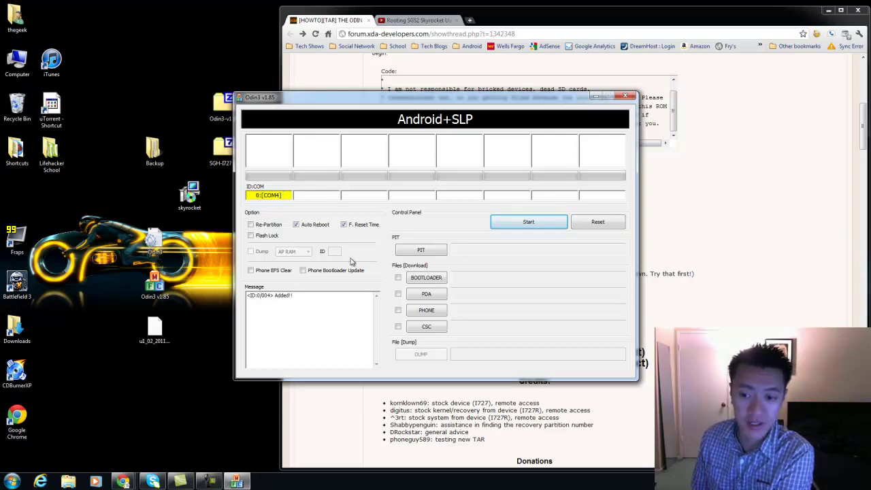
# Reposition the Odin3 window and disable F. Reset Time so that only Auto Reboot is enabled
pyautogui.moveTo(405, 101); pyautogui.dragTo(140, 60)
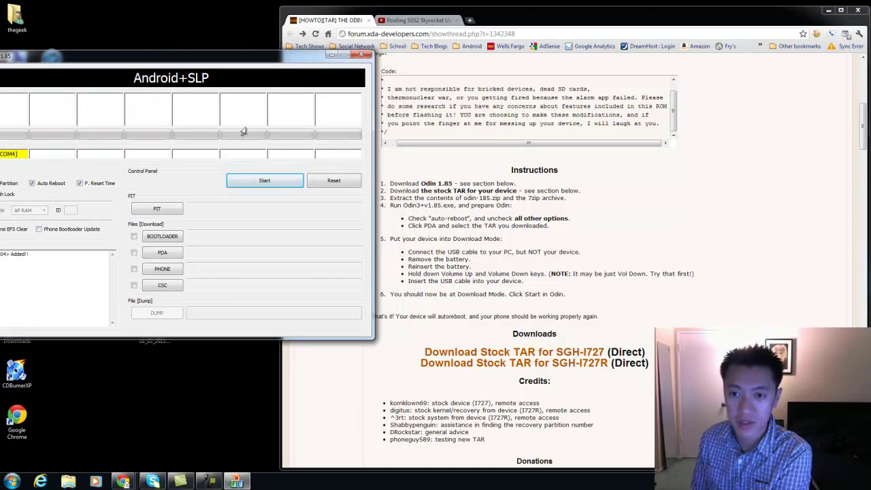
pyautogui.moveTo(220, 64); pyautogui.dragTo(334, 64)
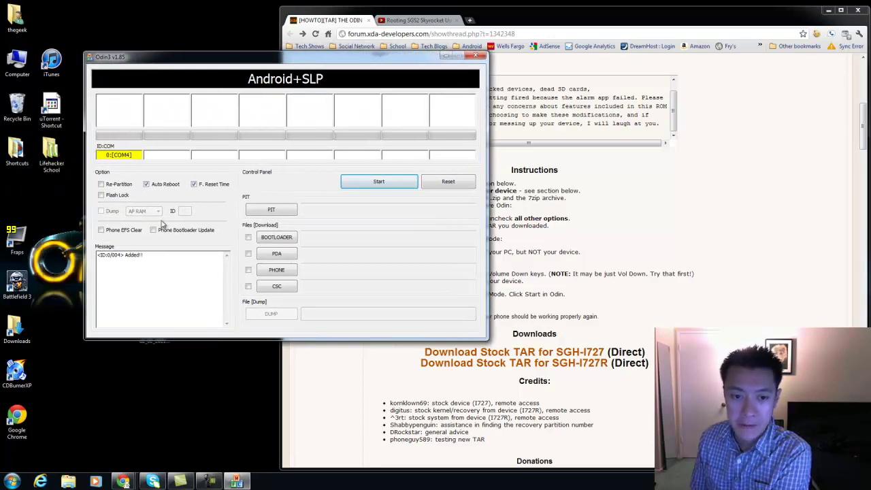
pyautogui.click(194, 184)
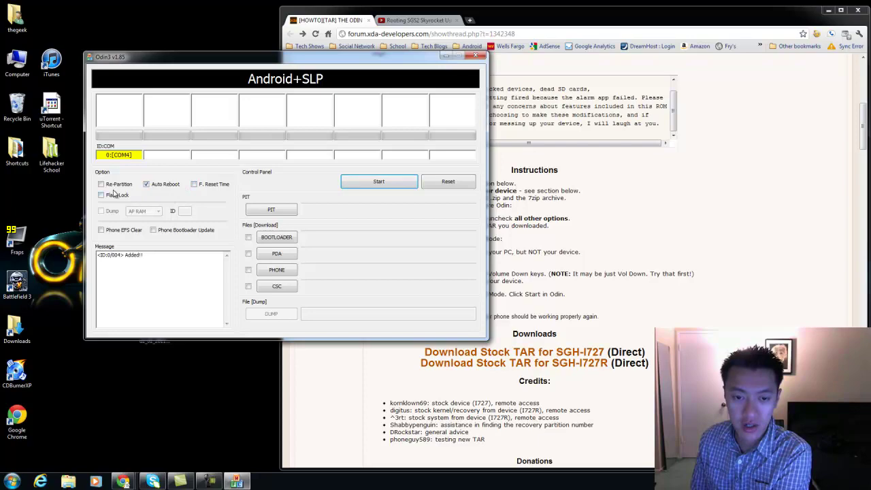
# Move Odin aside and review the forum thread's repartition warning, Odin setup and Download Mode instructions
pyautogui.moveTo(332, 61); pyautogui.dragTo(300, 60)
pyautogui.click(665, 184)
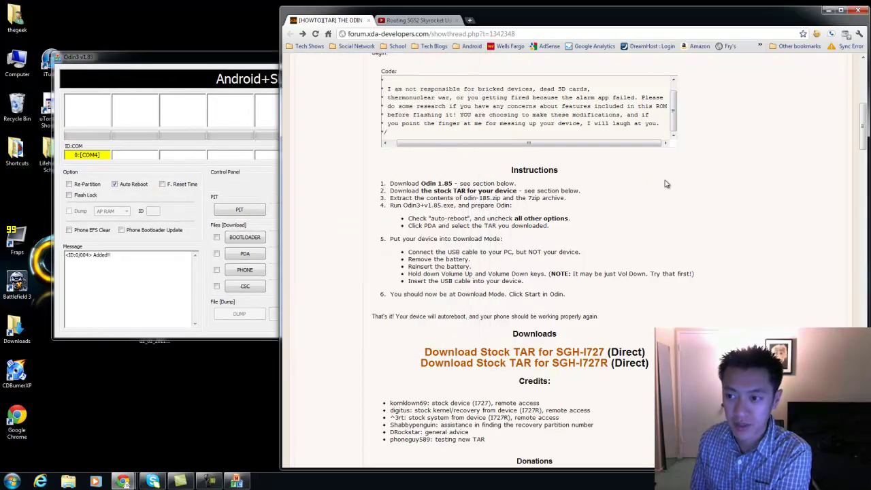
pyautogui.scroll(3, 663, 185)
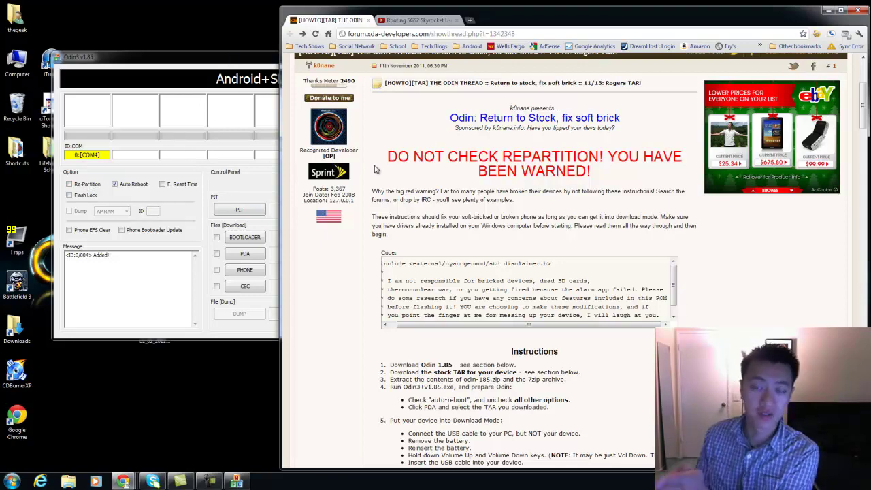
pyautogui.scroll(-3, 535, 225)
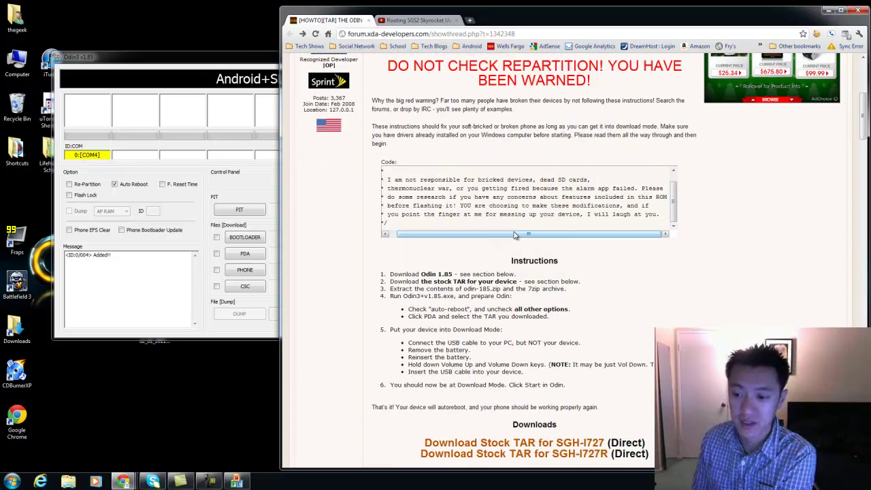
pyautogui.scroll(-3, 515, 234)
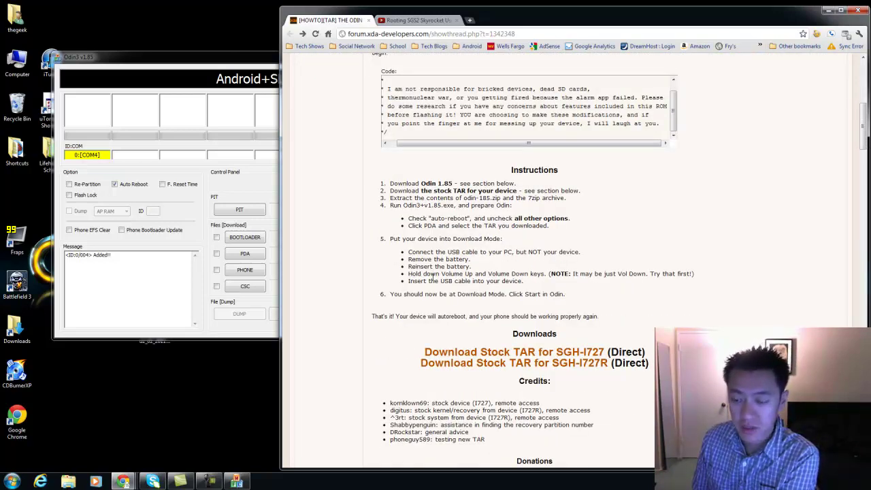
pyautogui.scroll(3, 430, 273)
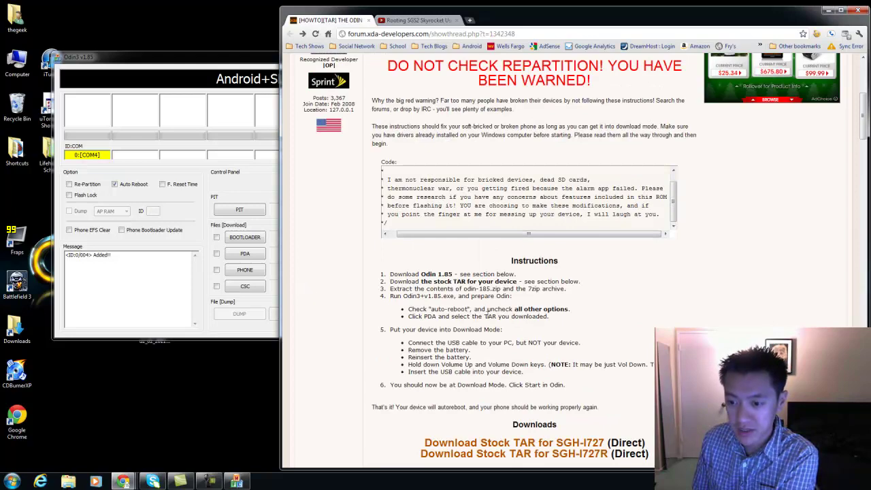
pyautogui.moveTo(248, 65); pyautogui.dragTo(333, 52)
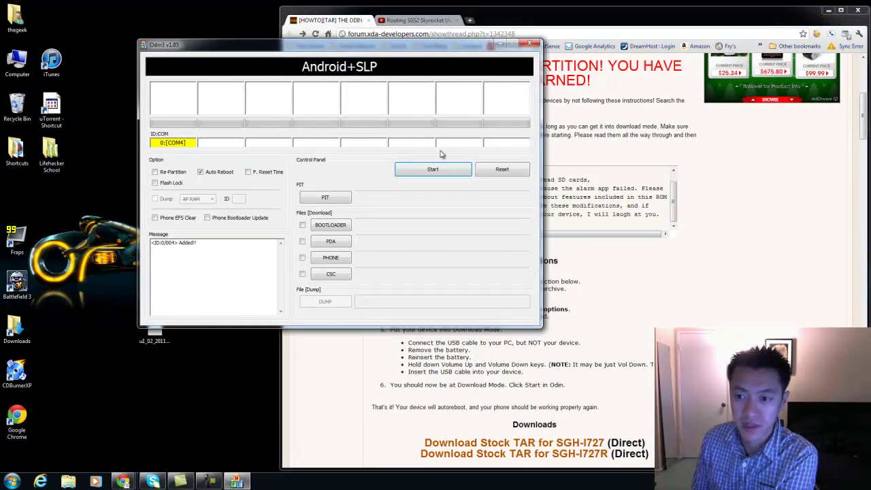
pyautogui.click(331, 242)
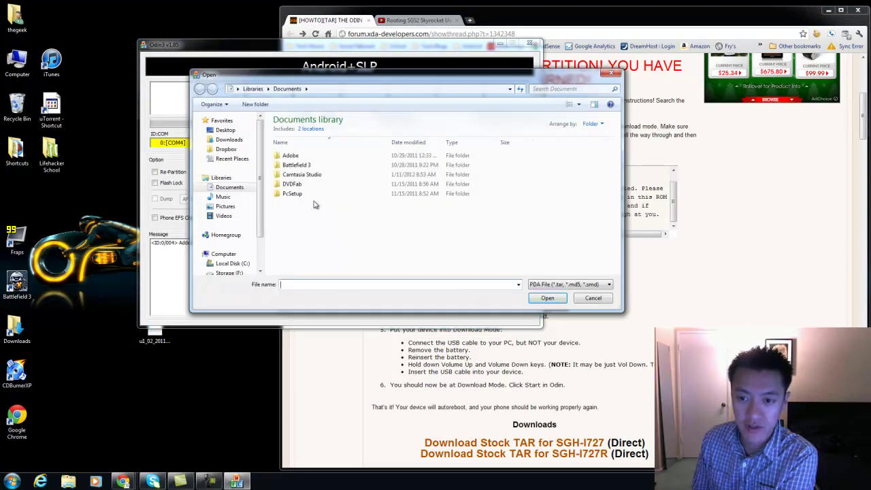
pyautogui.click(226, 131)
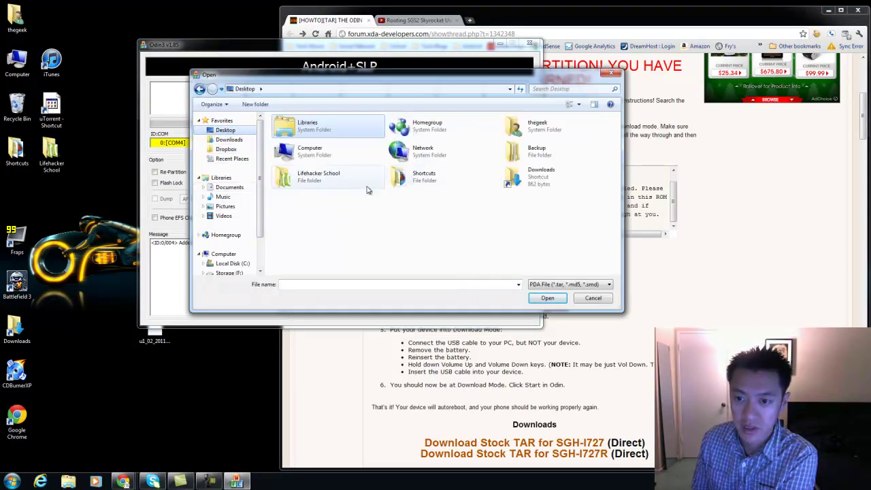
pyautogui.click(577, 301)
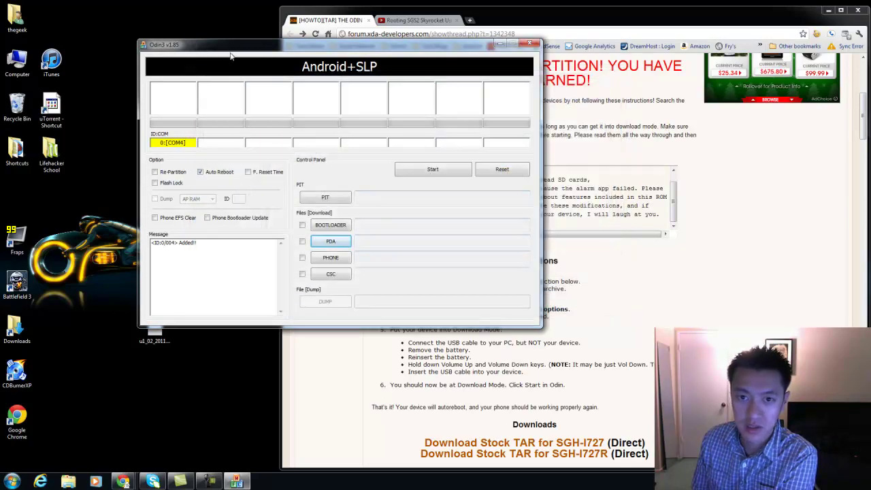
# Extract the stock TAR from the SGH-I727-UCKJ2-k0nane.7z archive to the desktop and close the archive
pyautogui.moveTo(230, 47); pyautogui.dragTo(393, 46)
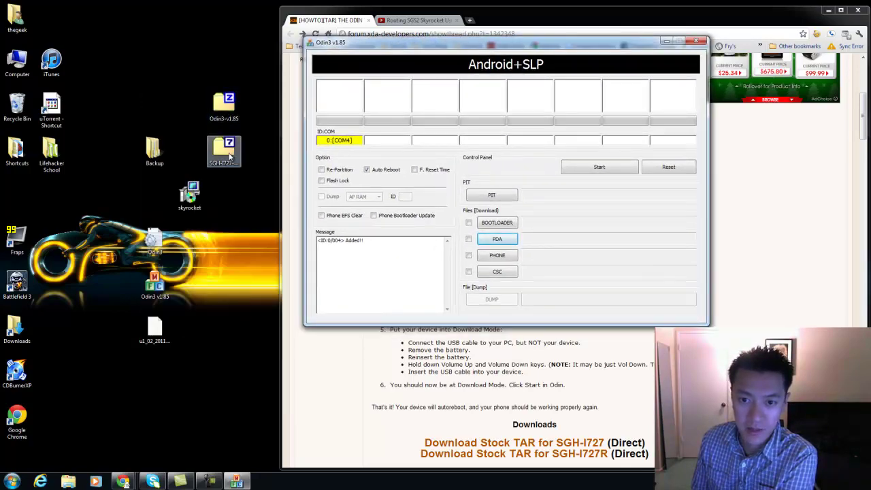
pyautogui.click(225, 151)
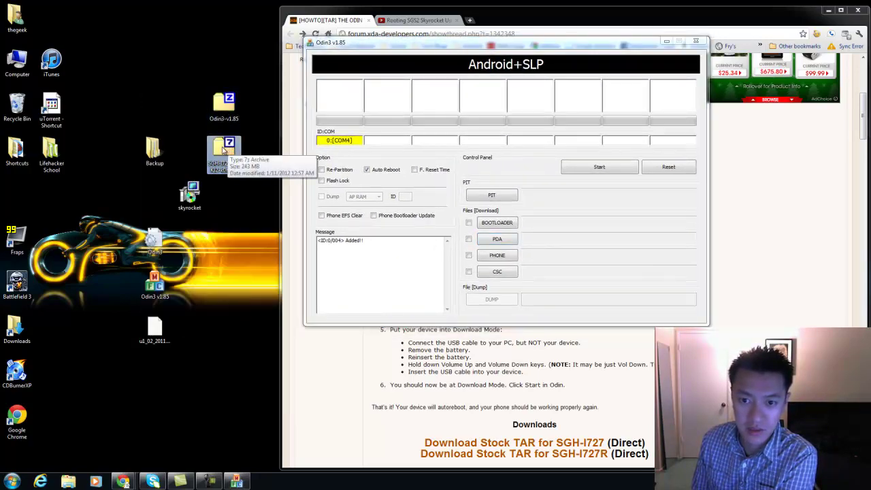
pyautogui.doubleClick(224, 151)
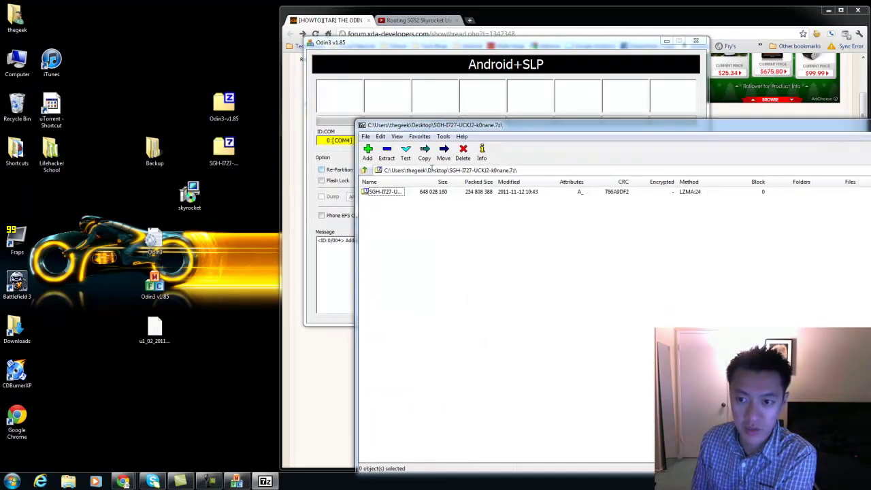
pyautogui.click(366, 192)
pyautogui.moveTo(367, 193); pyautogui.dragTo(234, 212)
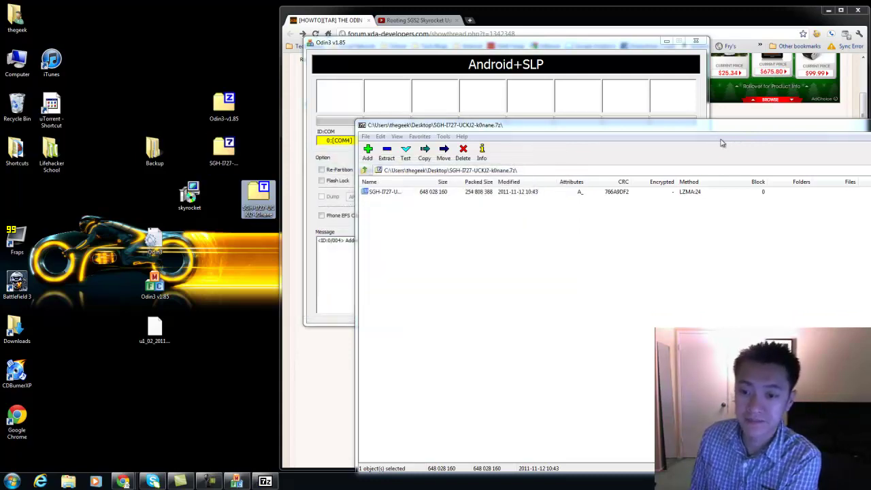
pyautogui.click(863, 125)
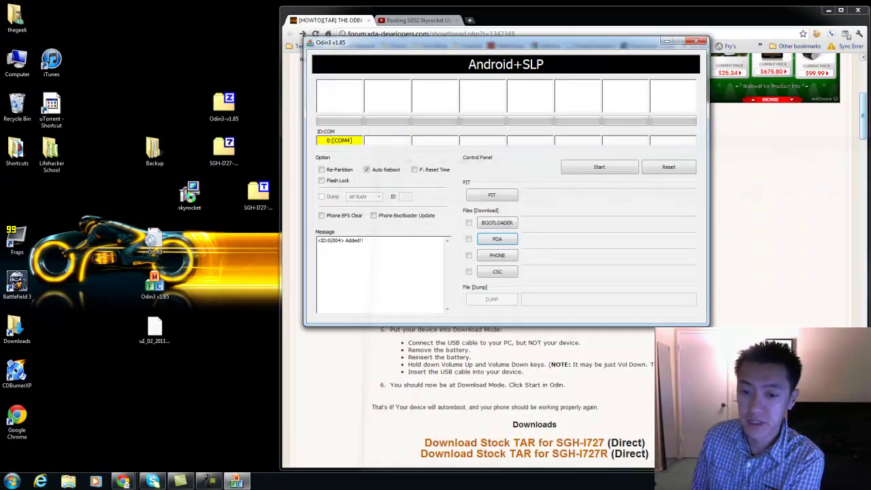
# Tidy the desktop by grouping the Odin3-v1.85 and SGH-I727 archives, the Backup folder and the skyrocket file beside the existing shortcuts
pyautogui.moveTo(258, 196); pyautogui.dragTo(228, 196)
pyautogui.moveTo(249, 161); pyautogui.dragTo(231, 112)
pyautogui.moveTo(229, 106); pyautogui.dragTo(42, 194)
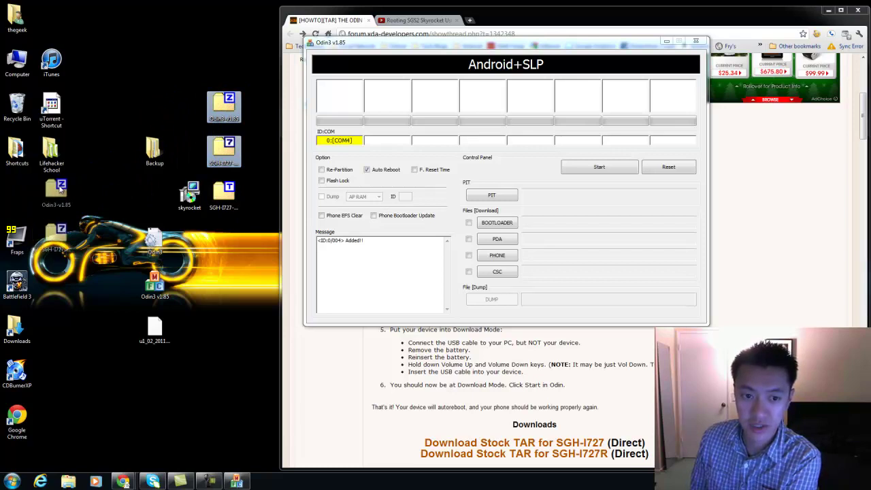
pyautogui.moveTo(154, 149); pyautogui.dragTo(103, 278)
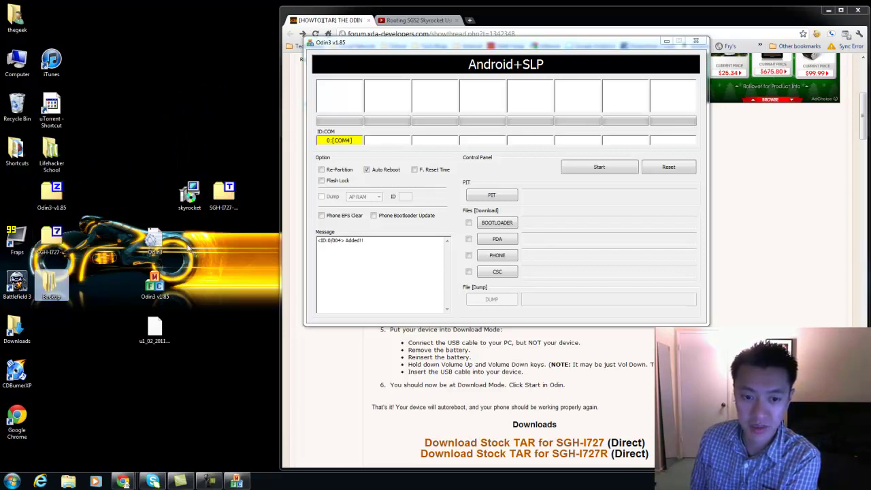
pyautogui.moveTo(188, 195); pyautogui.dragTo(79, 320)
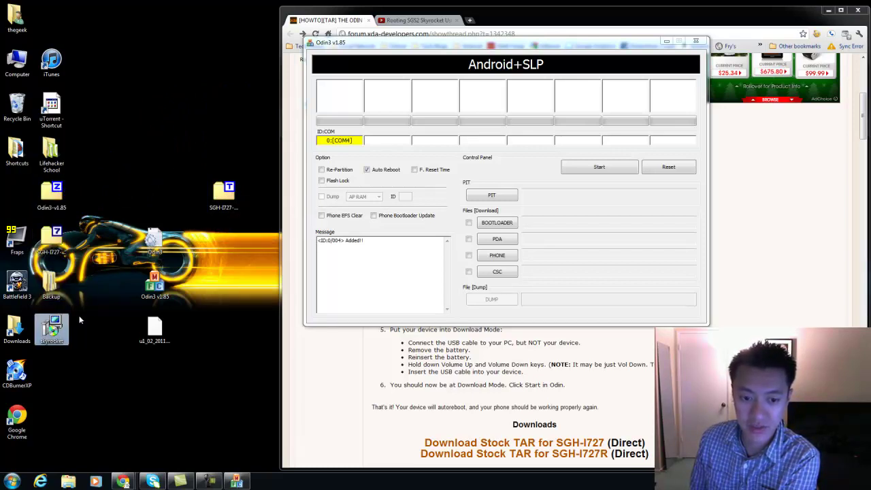
pyautogui.click(80, 231)
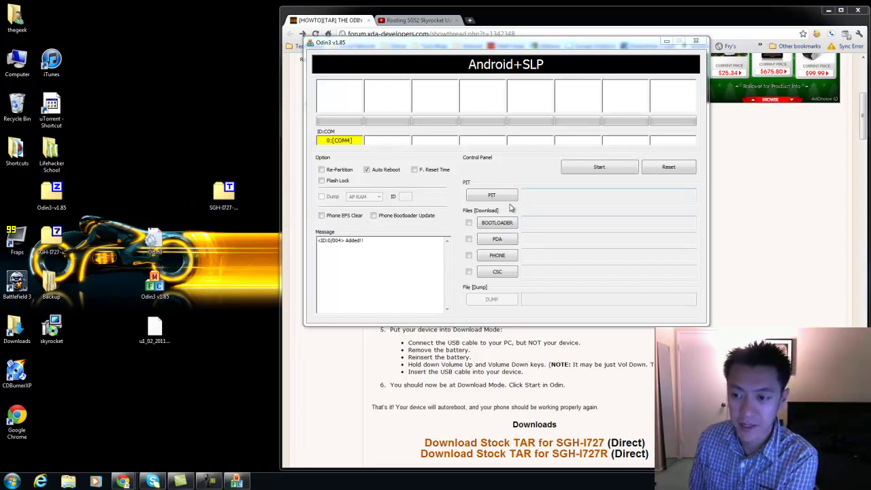
# Load SGH-I727-UCKJ2-k0nane.tar from the desktop as the PDA file and start flashing the phone
pyautogui.click(500, 239)
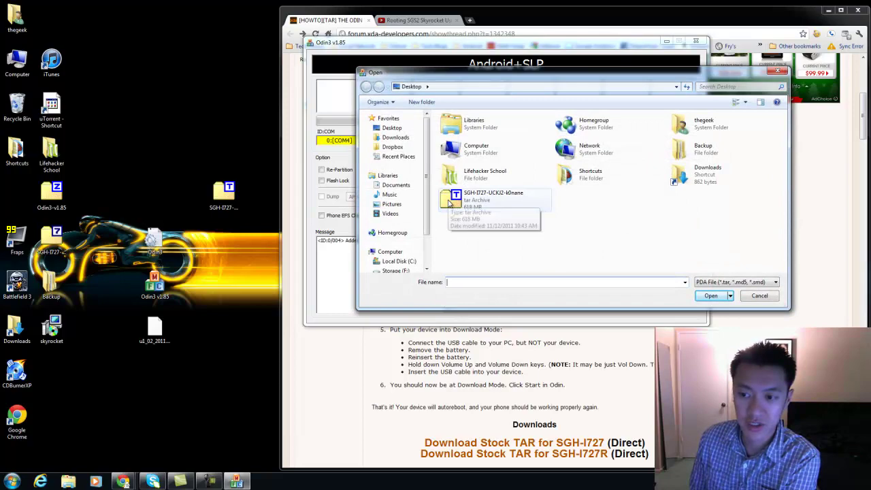
pyautogui.click(458, 203)
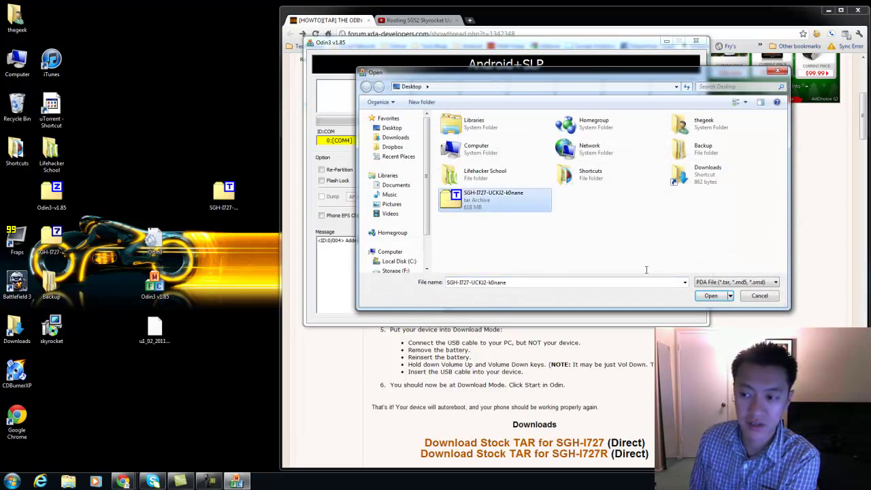
pyautogui.click(710, 295)
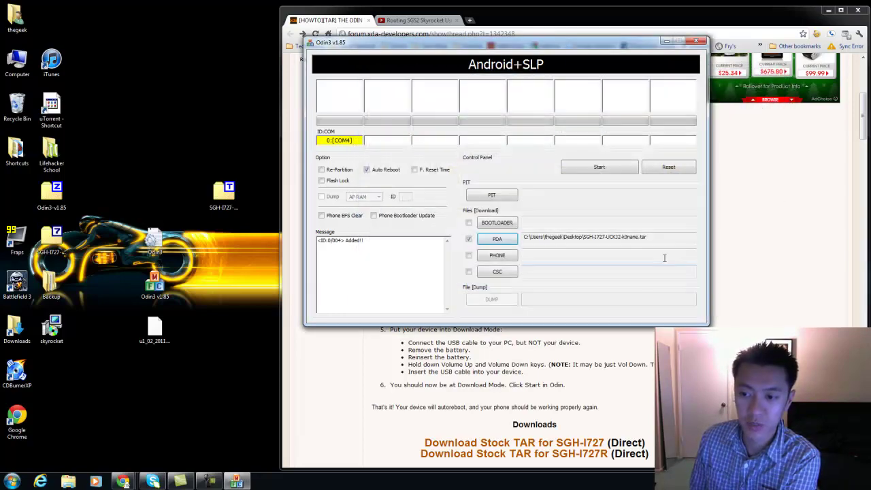
pyautogui.click(580, 172)
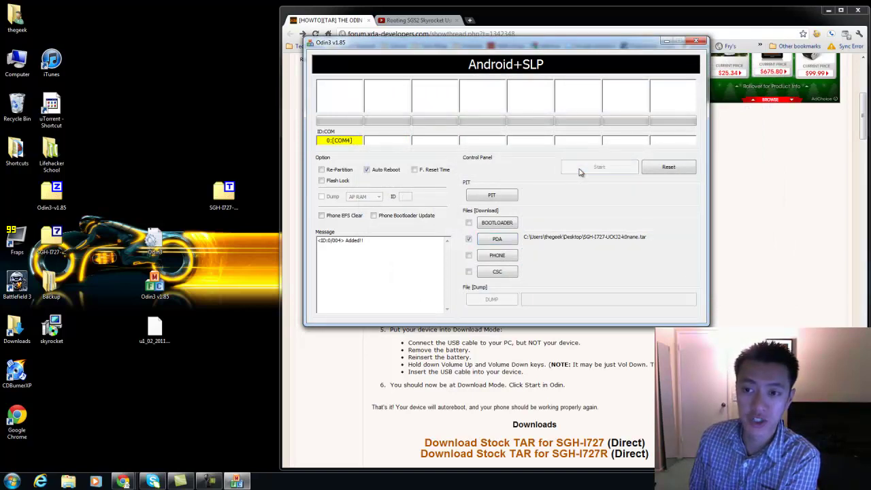